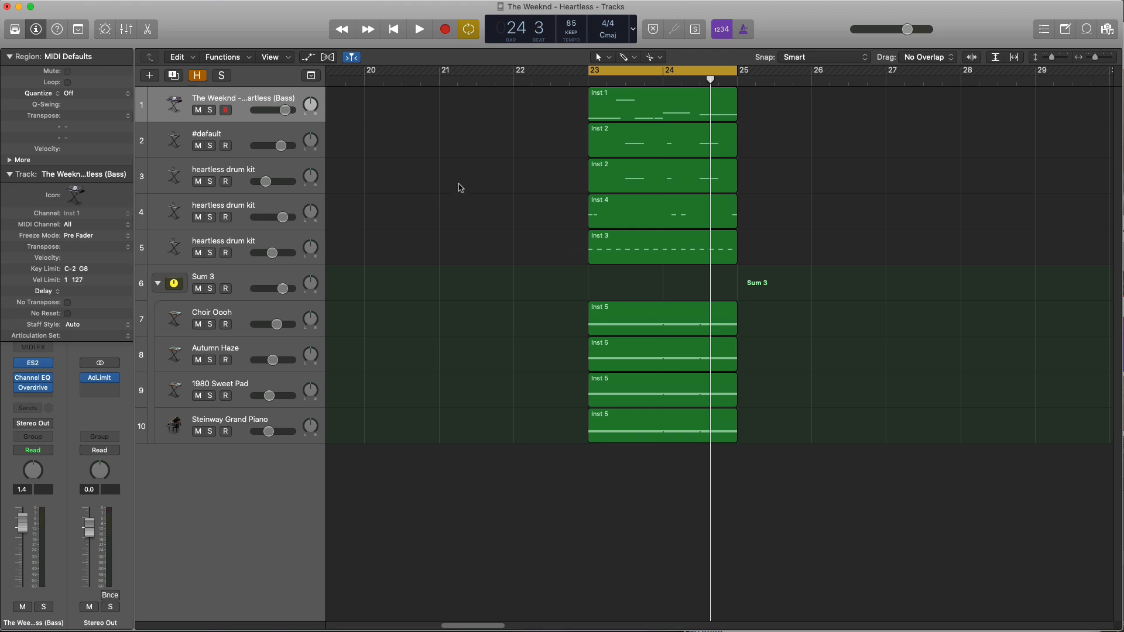
# Play the looped arrangement, solo the bass track to hear it alone, restore the full mix and stop playback
pyautogui.press('space')
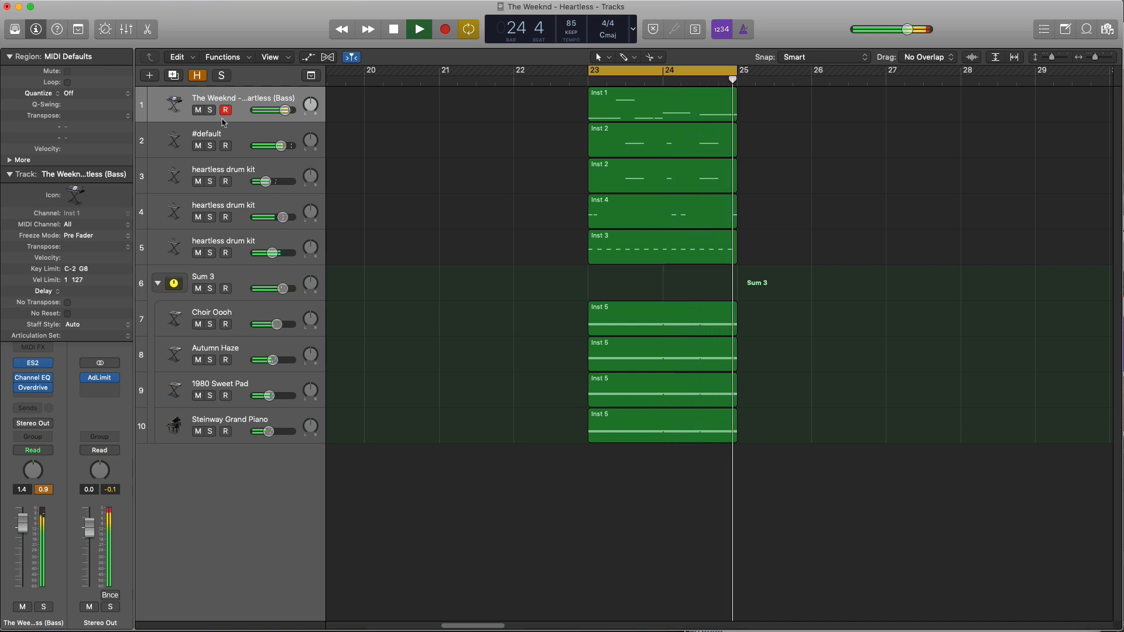
pyautogui.click(210, 111)
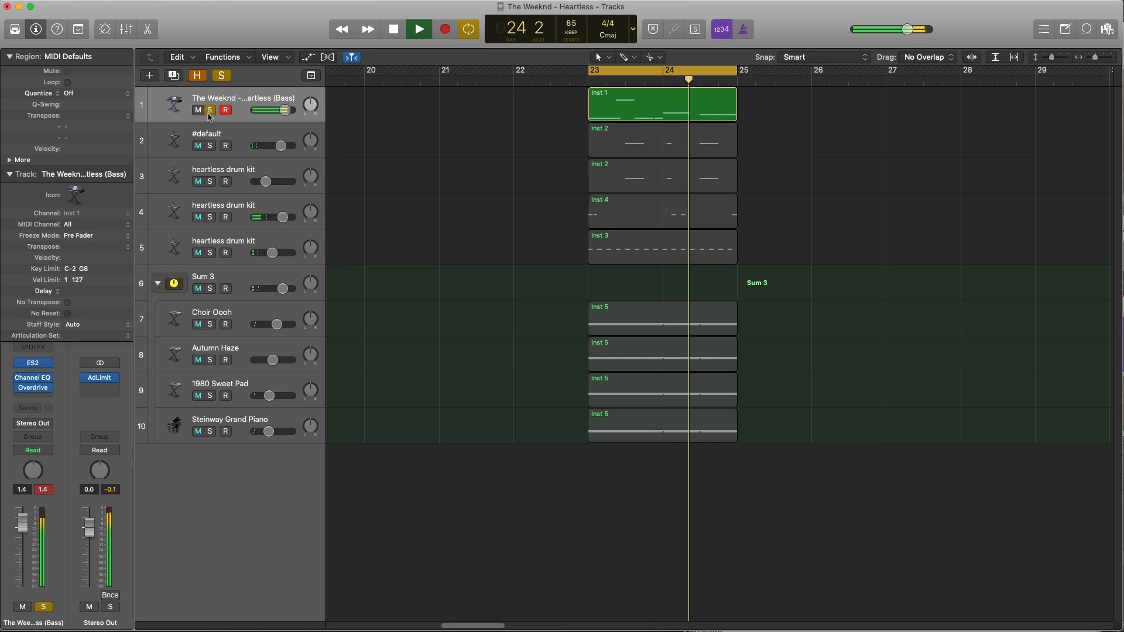
pyautogui.click(209, 115)
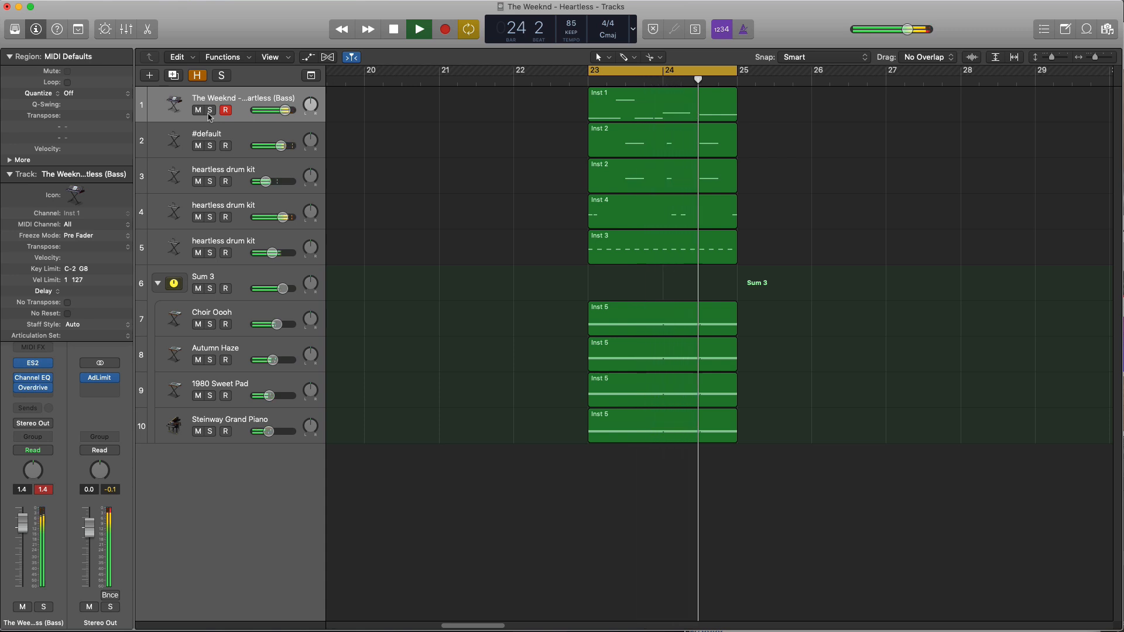
pyautogui.press('space')
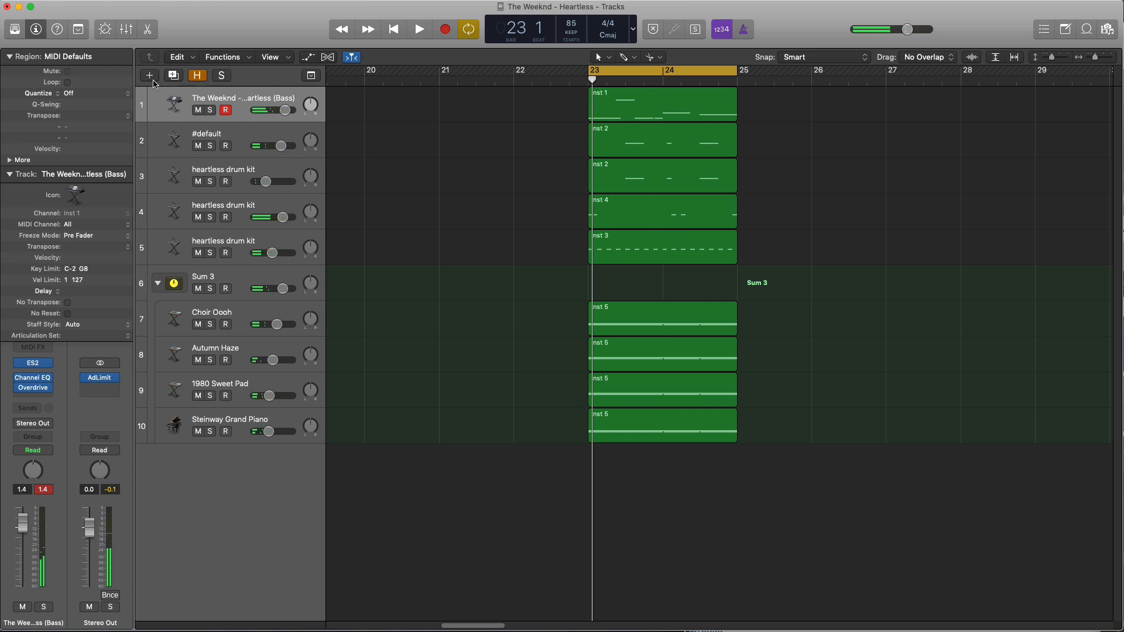
# Add a new software instrument track below the bass track and copy the bass MIDI region onto it
pyautogui.click(149, 75)
pyautogui.press('Return')
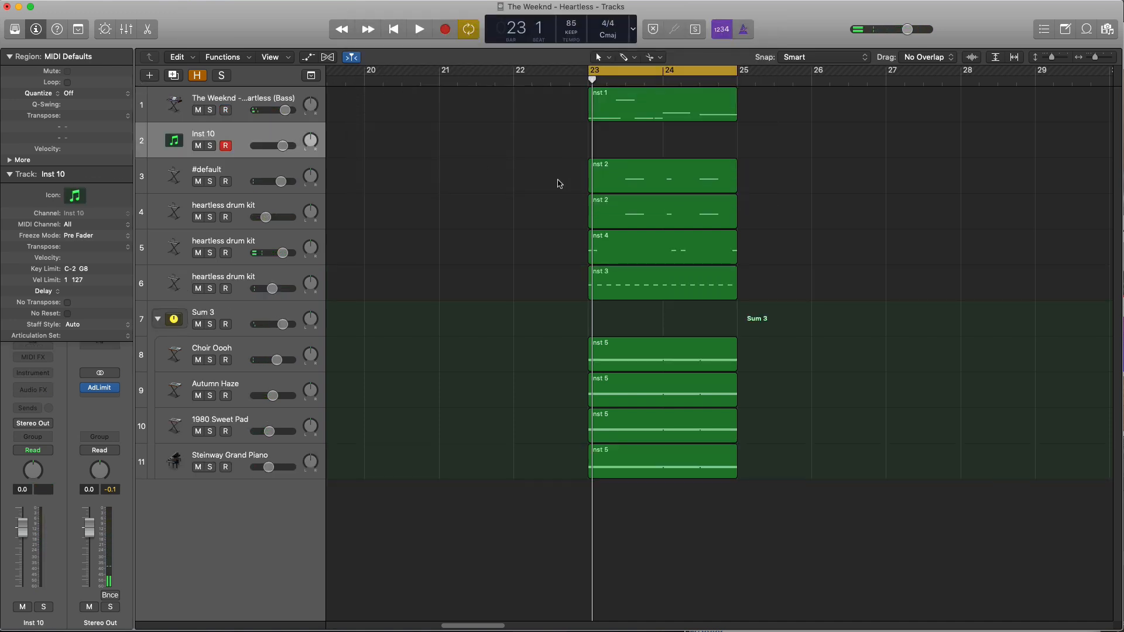
pyautogui.moveTo(645, 115); pyautogui.dragTo(646, 148)
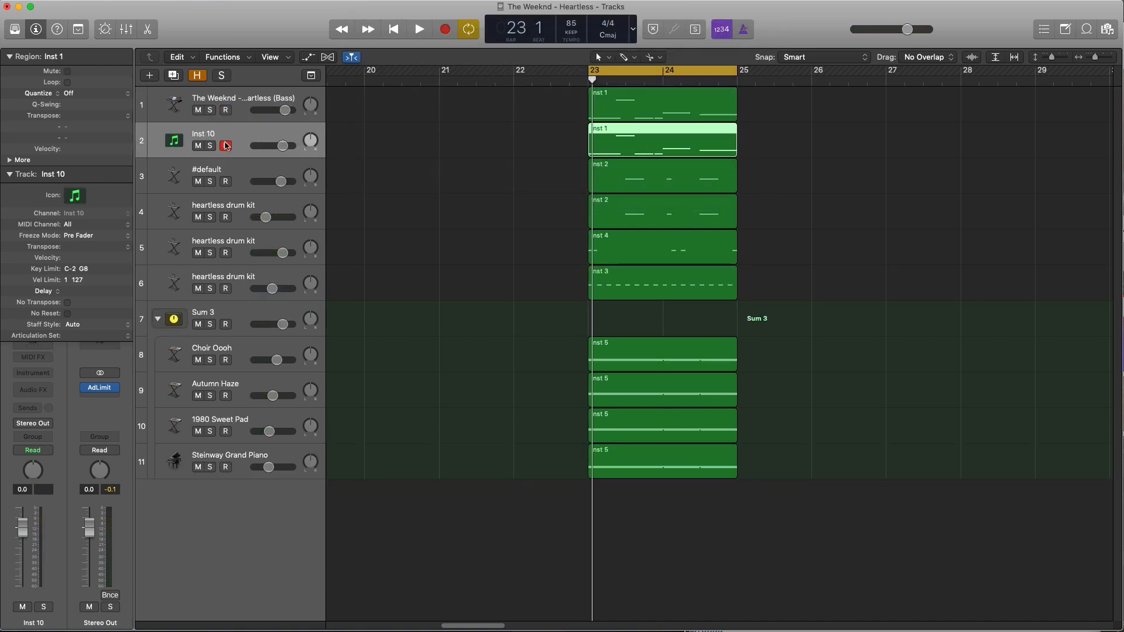
# Solo the new instrument track, load the ES2 synthesizer on it and audition its Factory Default sound
pyautogui.click(210, 147)
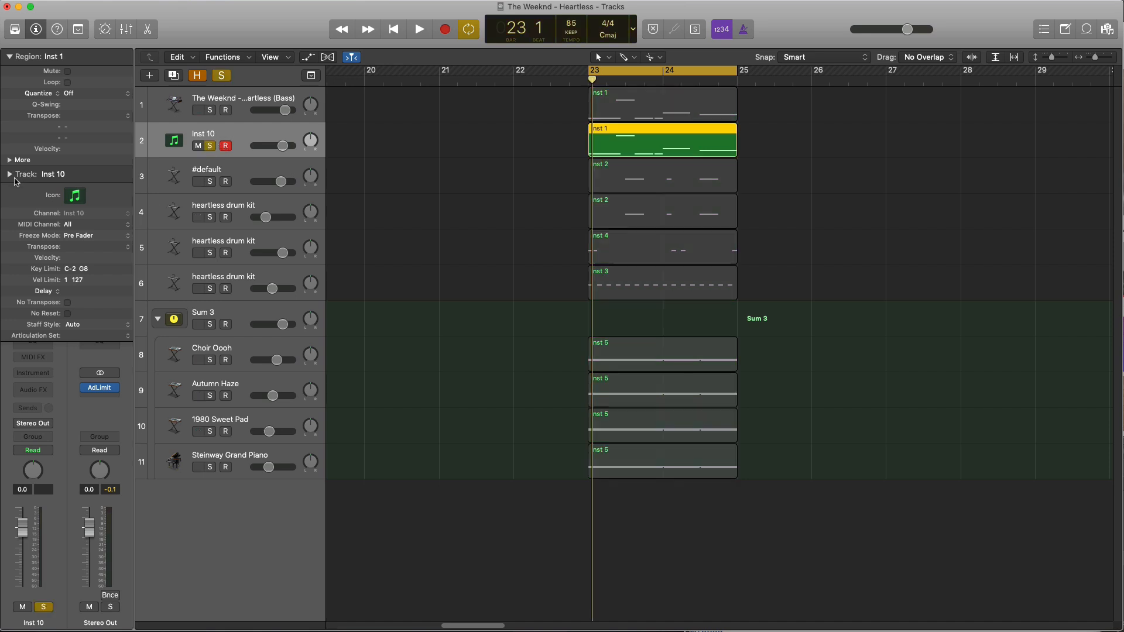
pyautogui.click(25, 176)
pyautogui.click(45, 373)
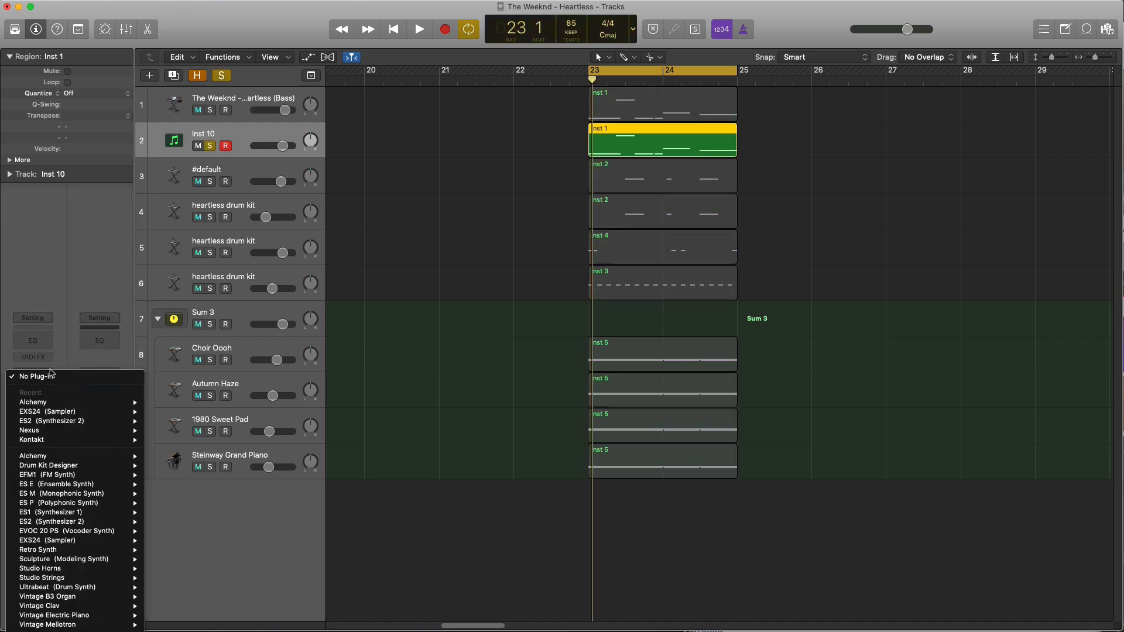
pyautogui.moveTo(57, 433)
pyautogui.click(170, 421)
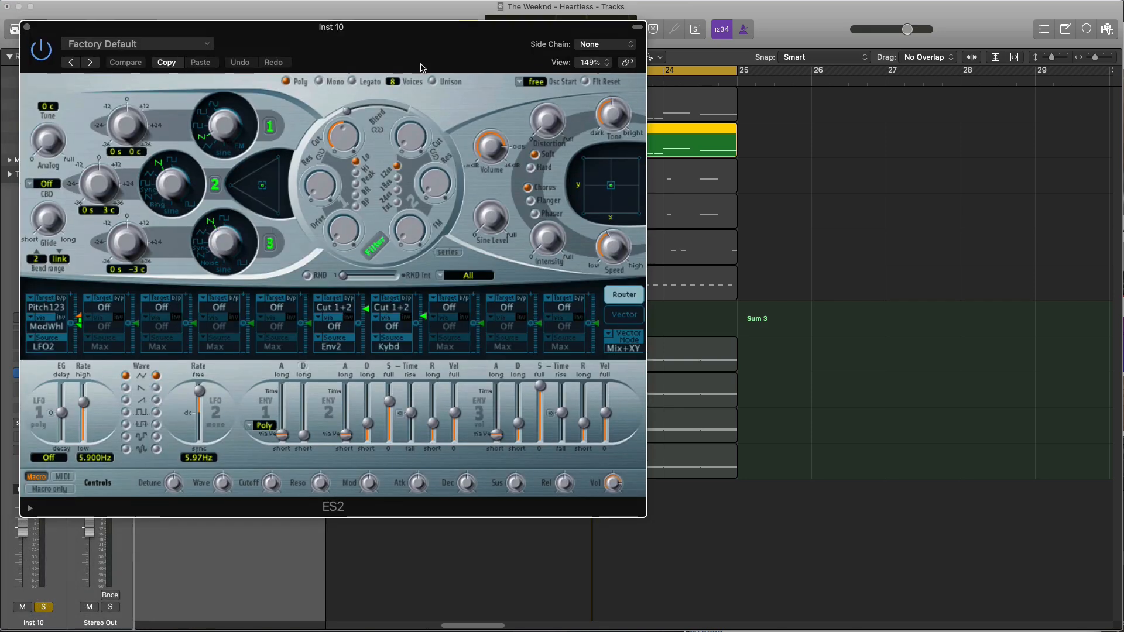
pyautogui.moveTo(390, 45); pyautogui.dragTo(711, 258)
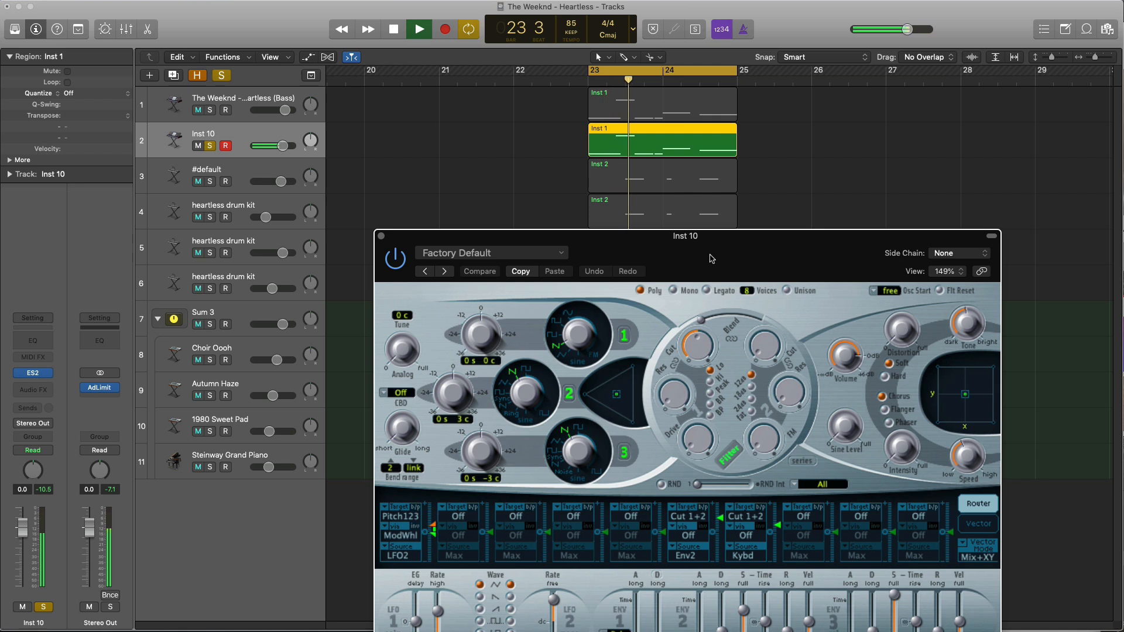
pyautogui.press('space')
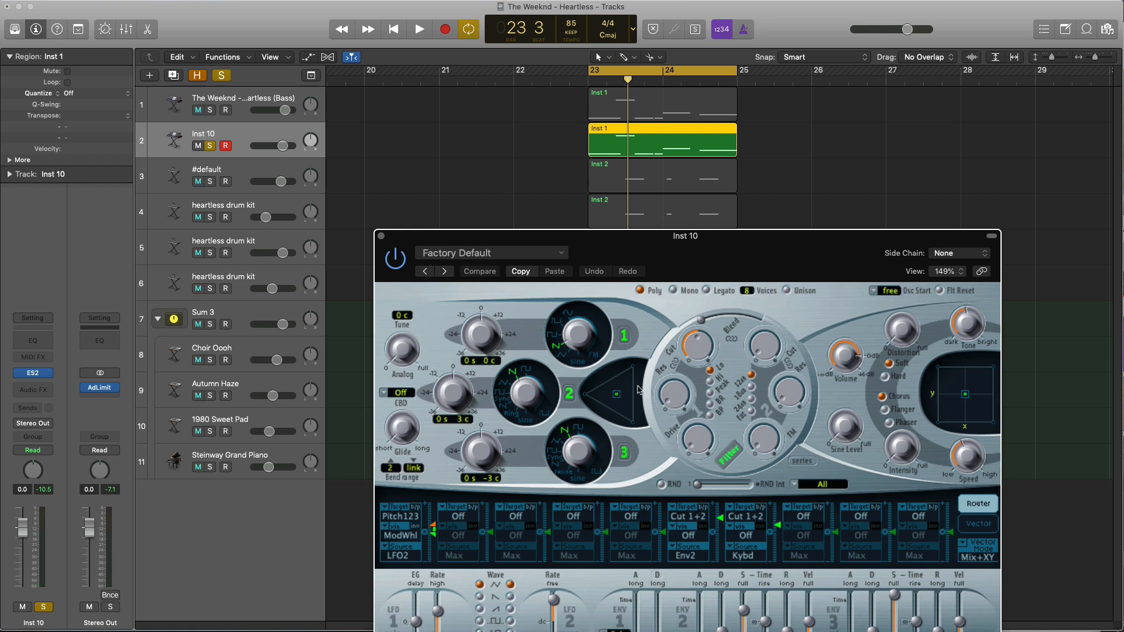
# Set ES2 oscillator 3's waveform to Noise and audition the bass line
pyautogui.moveTo(585, 452); pyautogui.dragTo(577, 503)
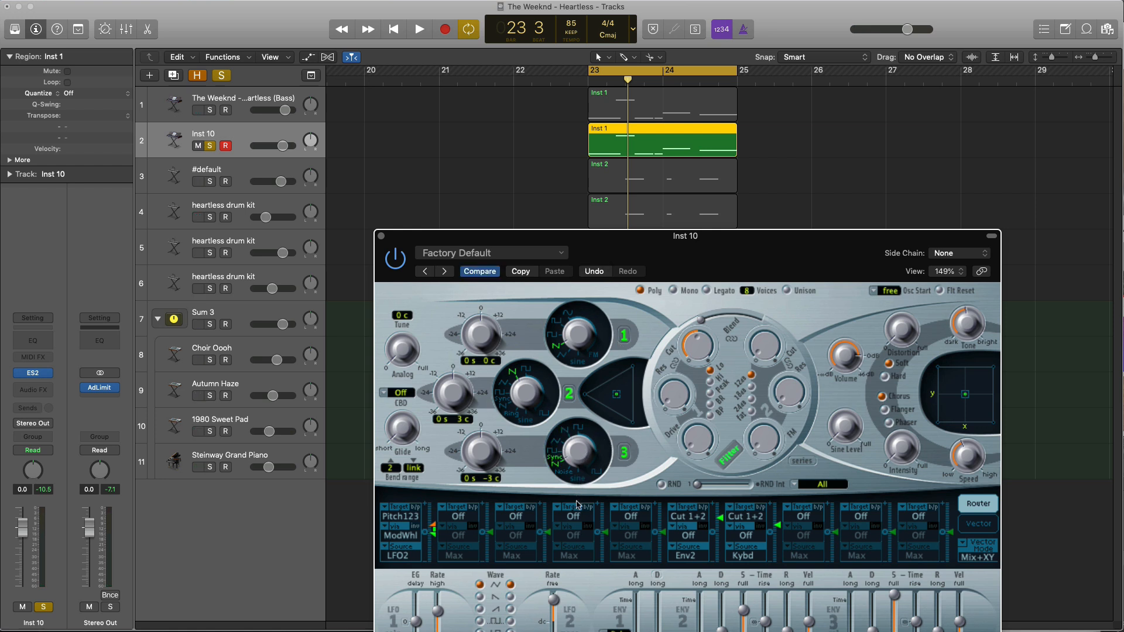
pyautogui.press('space')
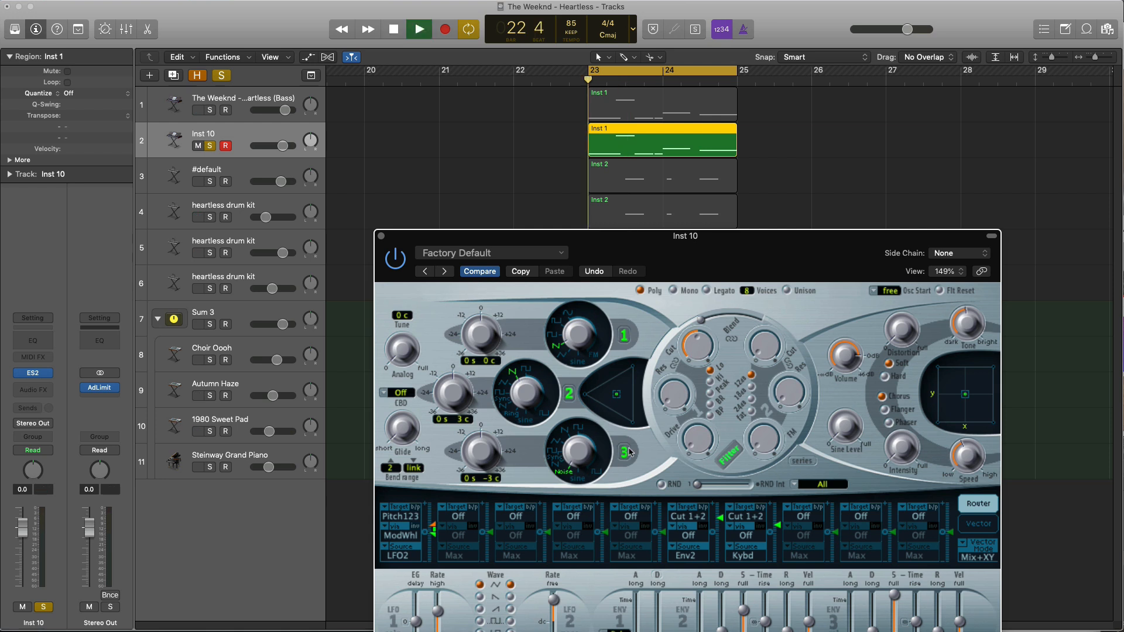
pyautogui.press('space')
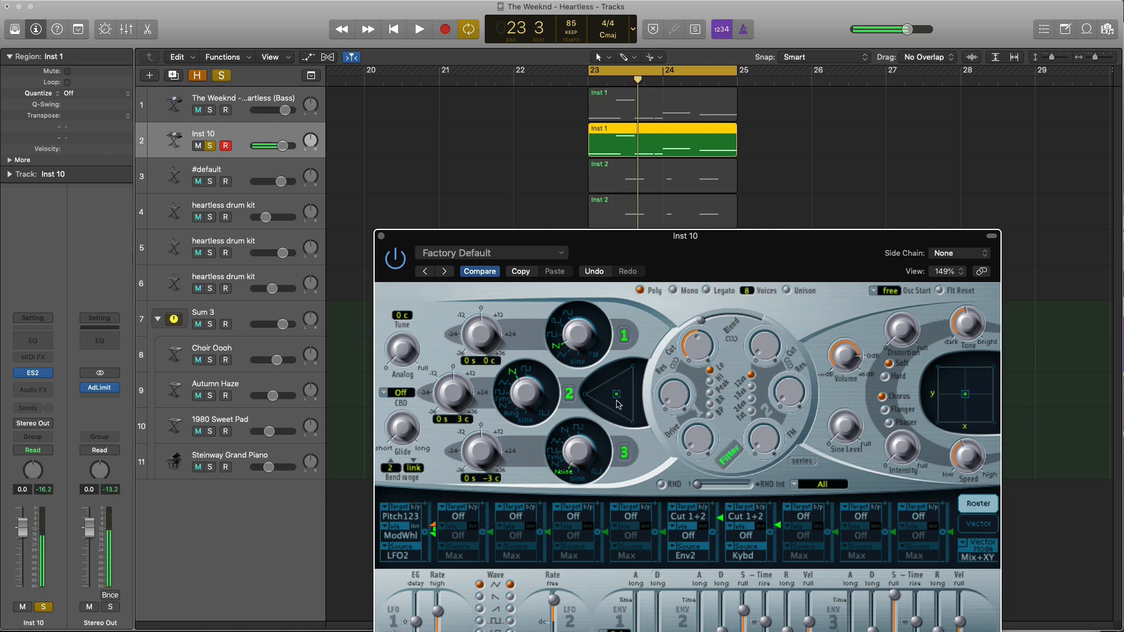
# Shift the oscillator mix triangle's point towards oscillator 1 and audition the sound
pyautogui.moveTo(616, 398); pyautogui.dragTo(644, 379)
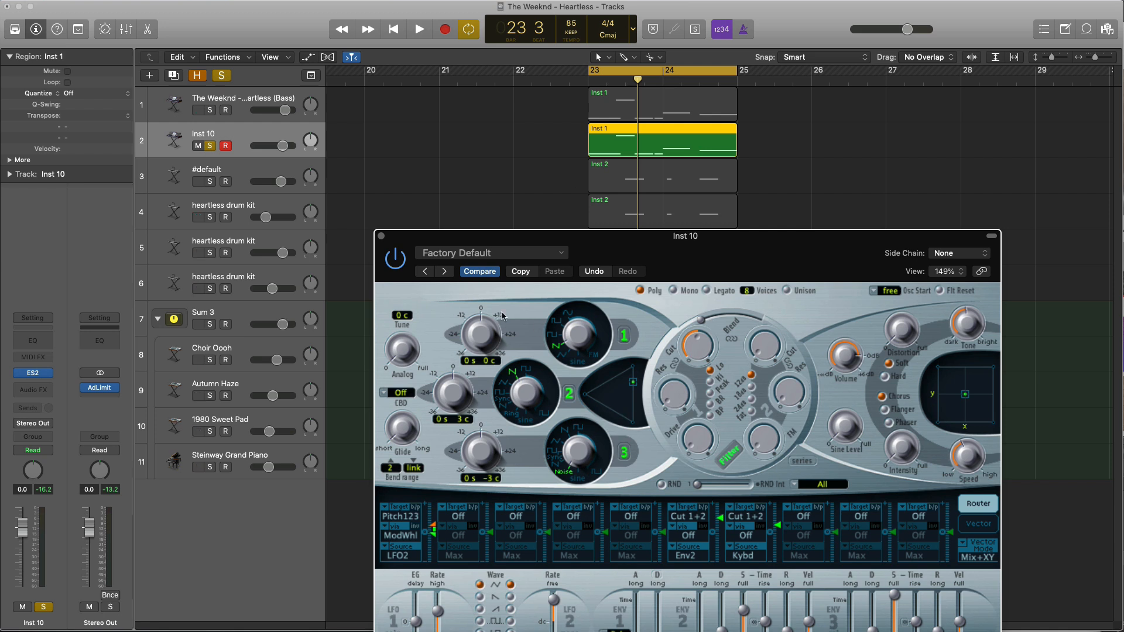
pyautogui.press('space')
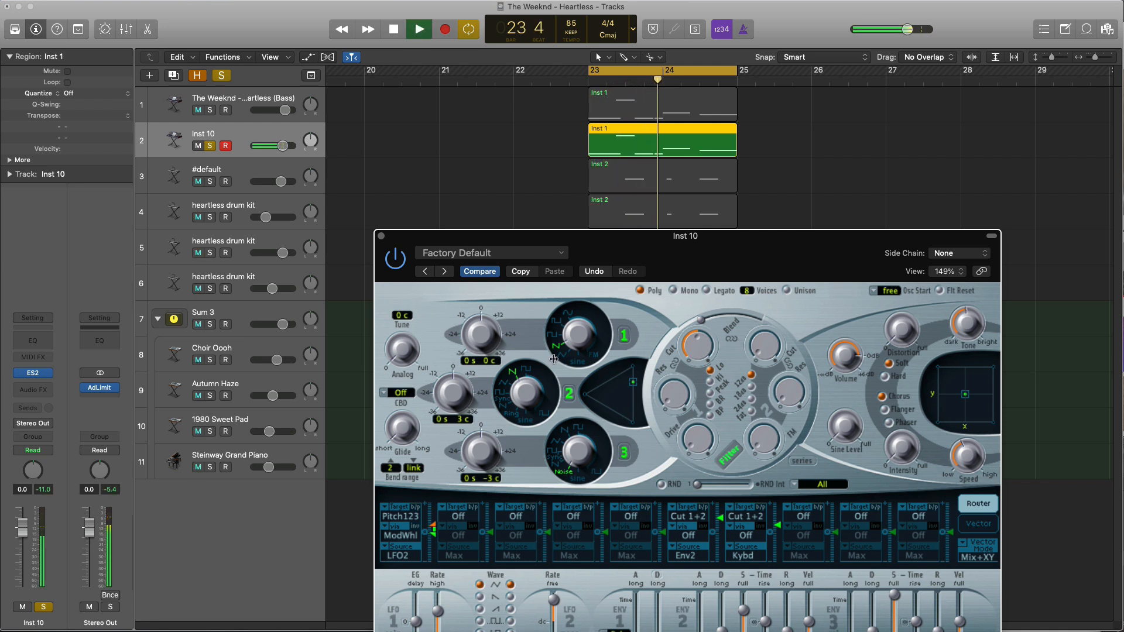
pyautogui.moveTo(663, 276); pyautogui.dragTo(614, 117)
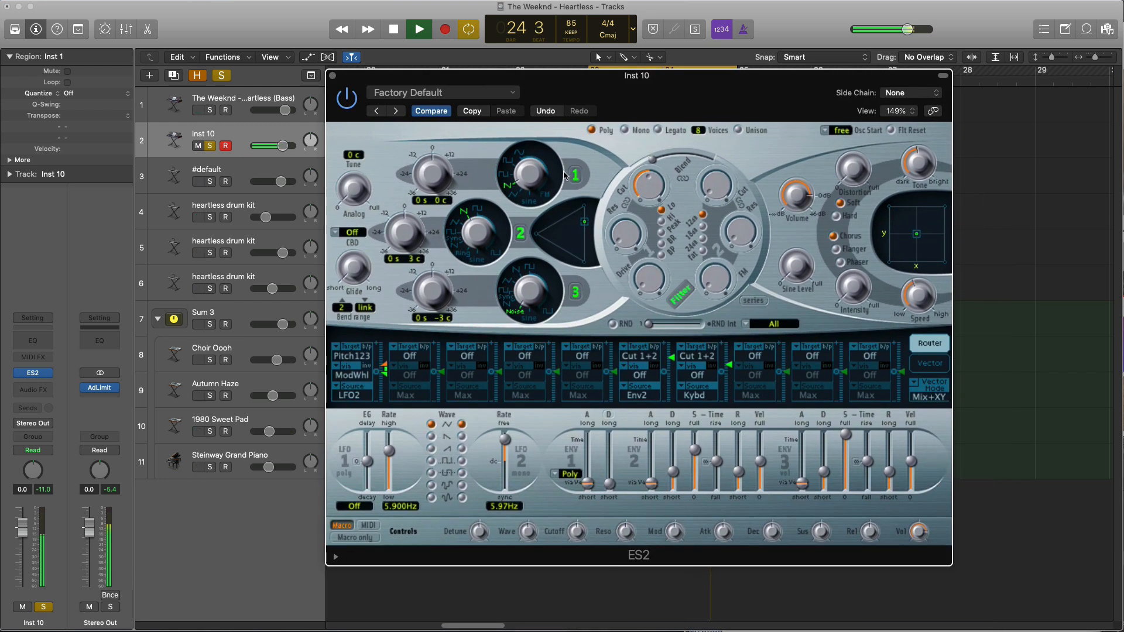
pyautogui.press('space')
# Raise the Analog amount to about 0.448 and audition the detuning
pyautogui.moveTo(354, 199); pyautogui.dragTo(354, 179)
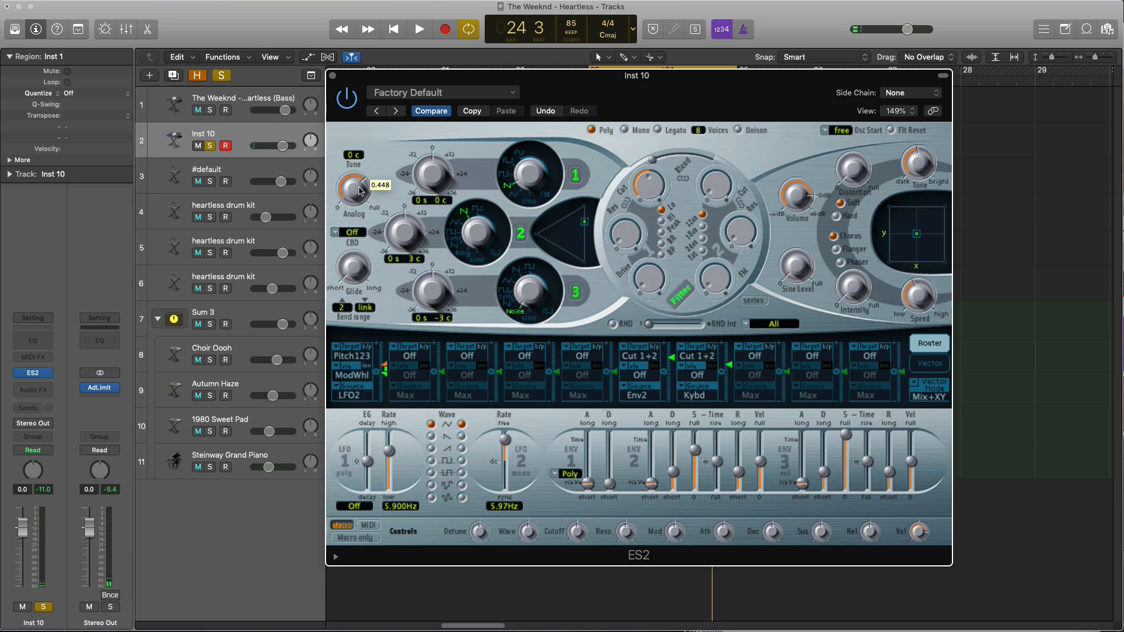
pyautogui.press('space')
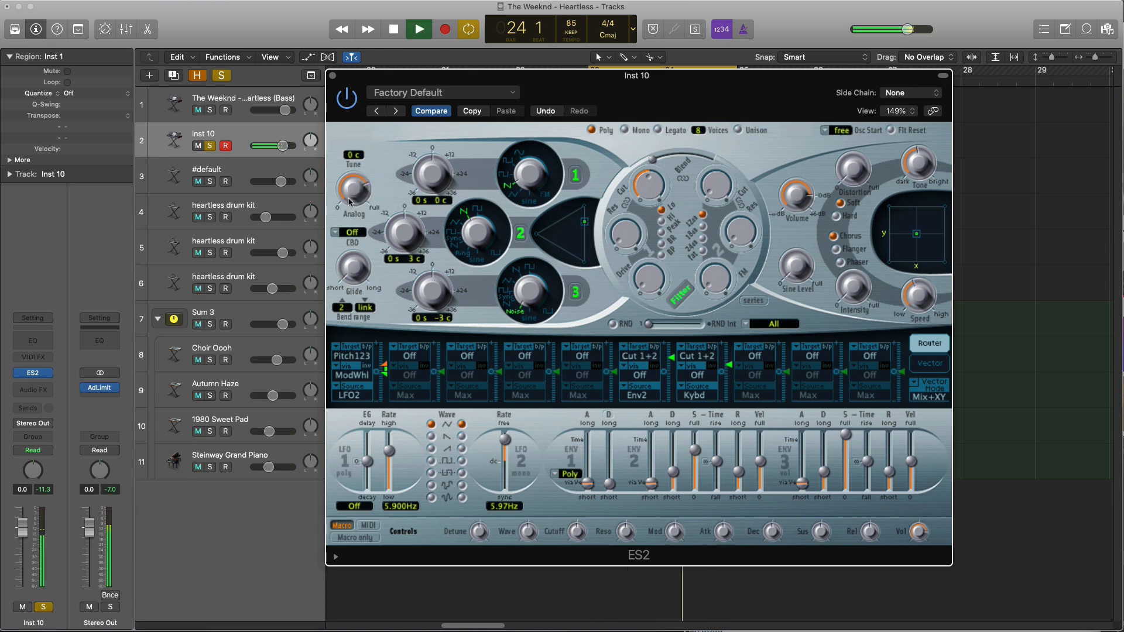
pyautogui.press('space')
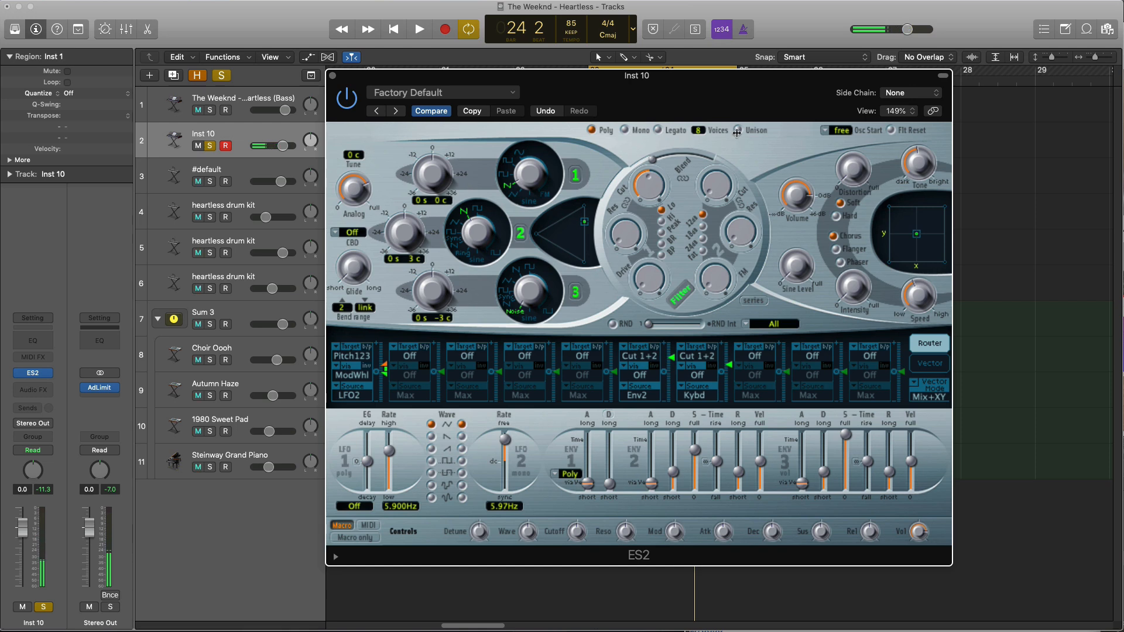
# Enable Unison and switch the voice mode to Mono, auditioning the bass line with these settings
pyautogui.click(737, 131)
pyautogui.click(626, 132)
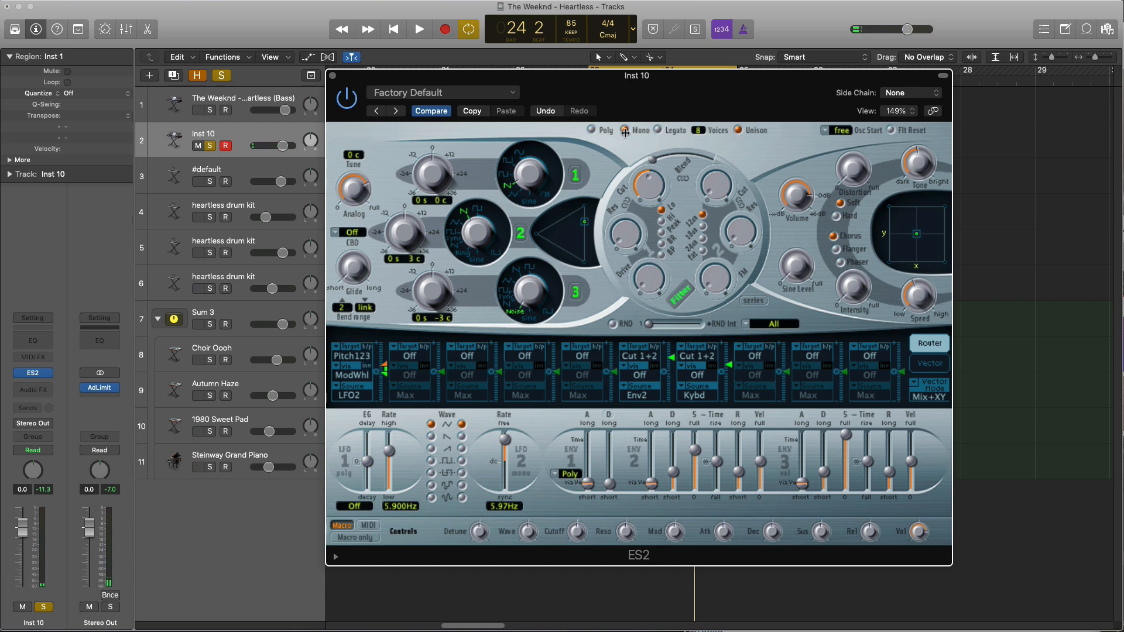
pyautogui.press('space')
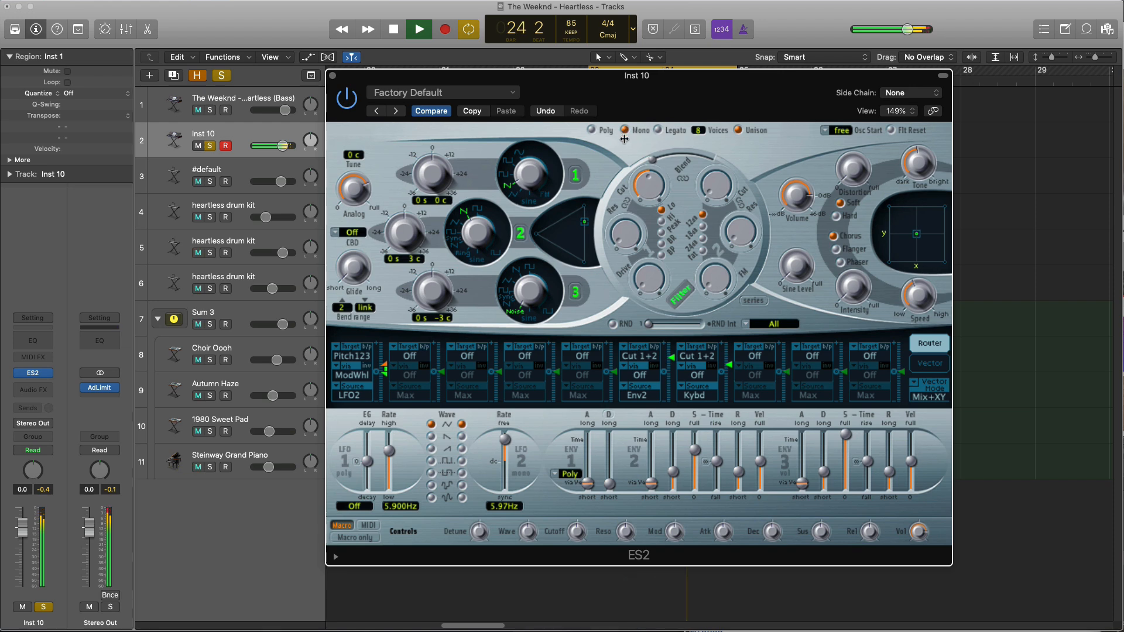
pyautogui.press('space')
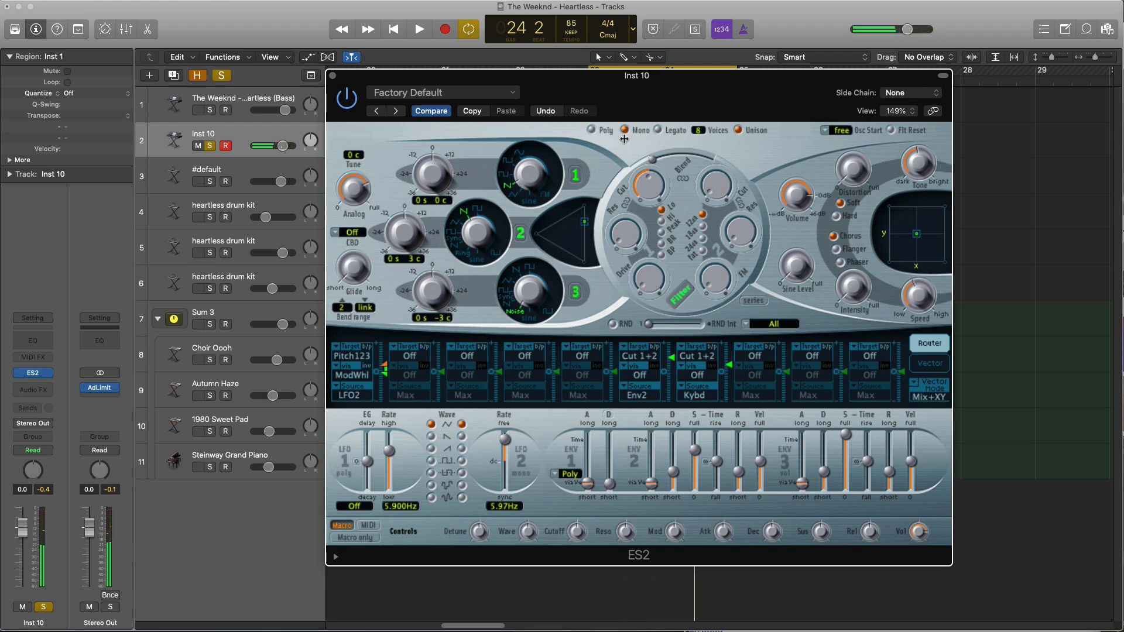
pyautogui.press('space')
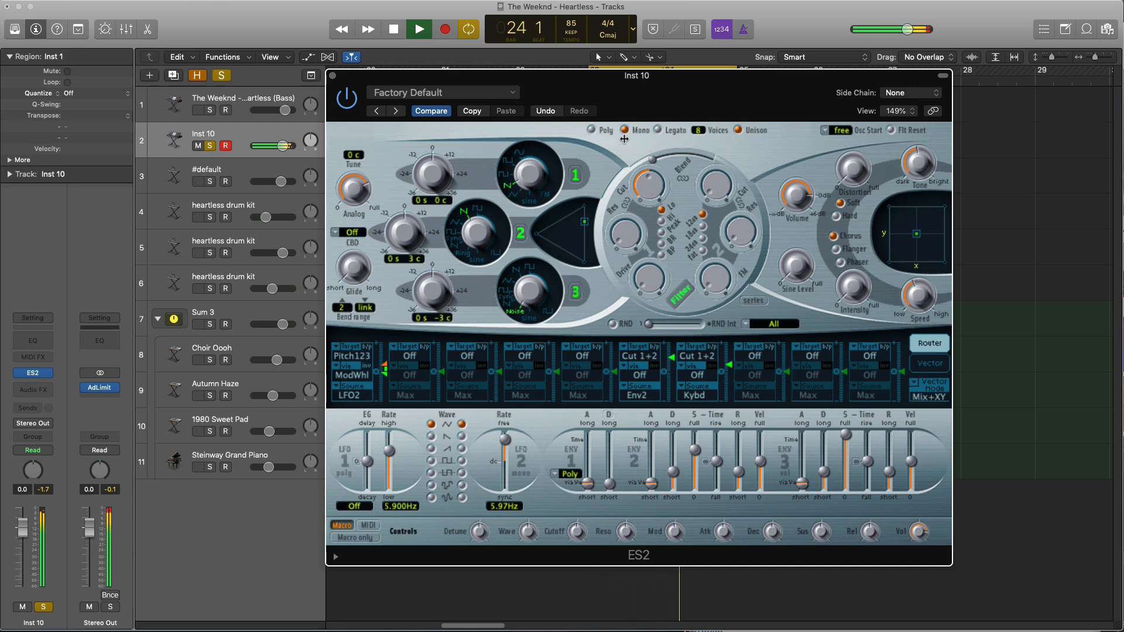
pyautogui.press('space')
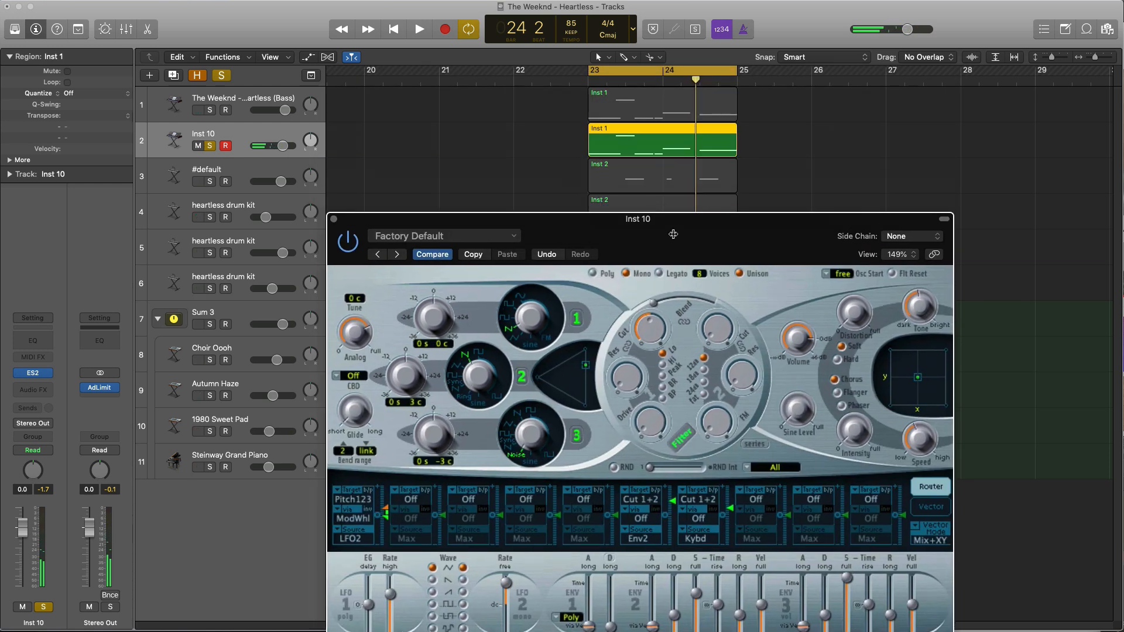
# Raise the Glide time slightly while the bass loop plays, then stop playback
pyautogui.moveTo(672, 91); pyautogui.dragTo(606, 90)
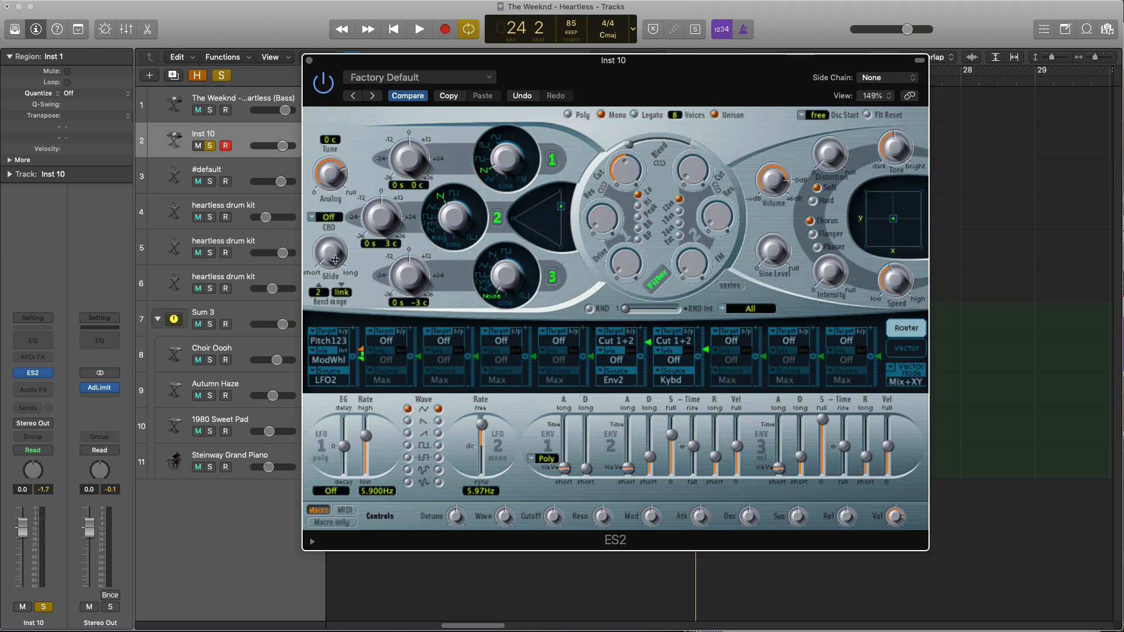
pyautogui.press('space')
pyautogui.moveTo(328, 259); pyautogui.dragTo(328, 249)
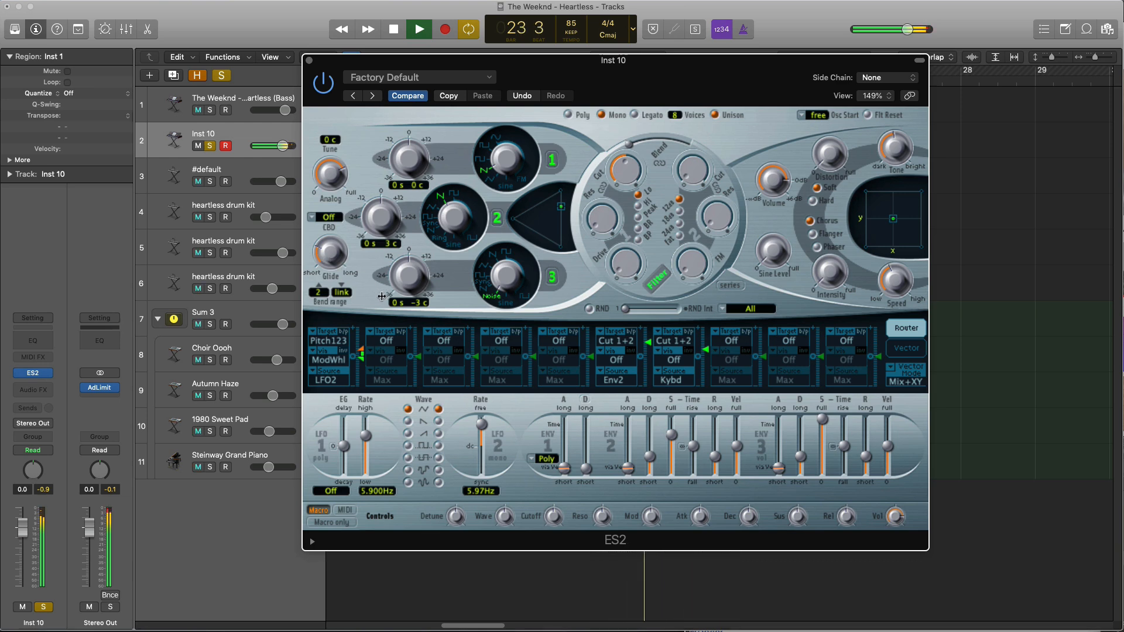
pyautogui.press('space')
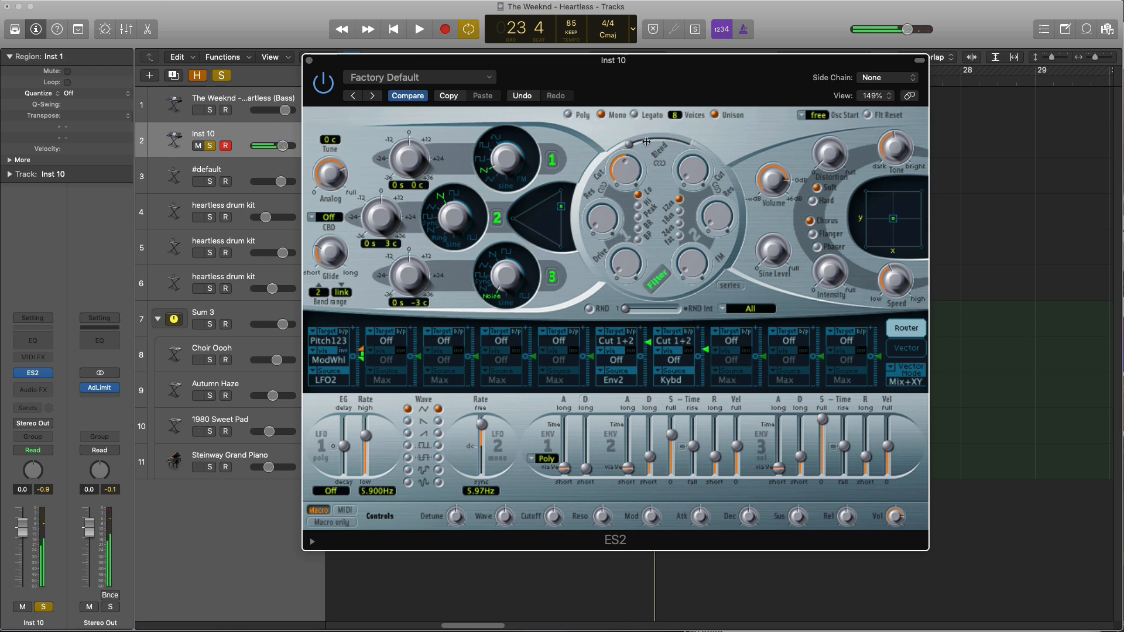
# Set the filter Blend fully to filter 2 at 1.00 and audition the sound
pyautogui.moveTo(625, 144); pyautogui.dragTo(700, 152)
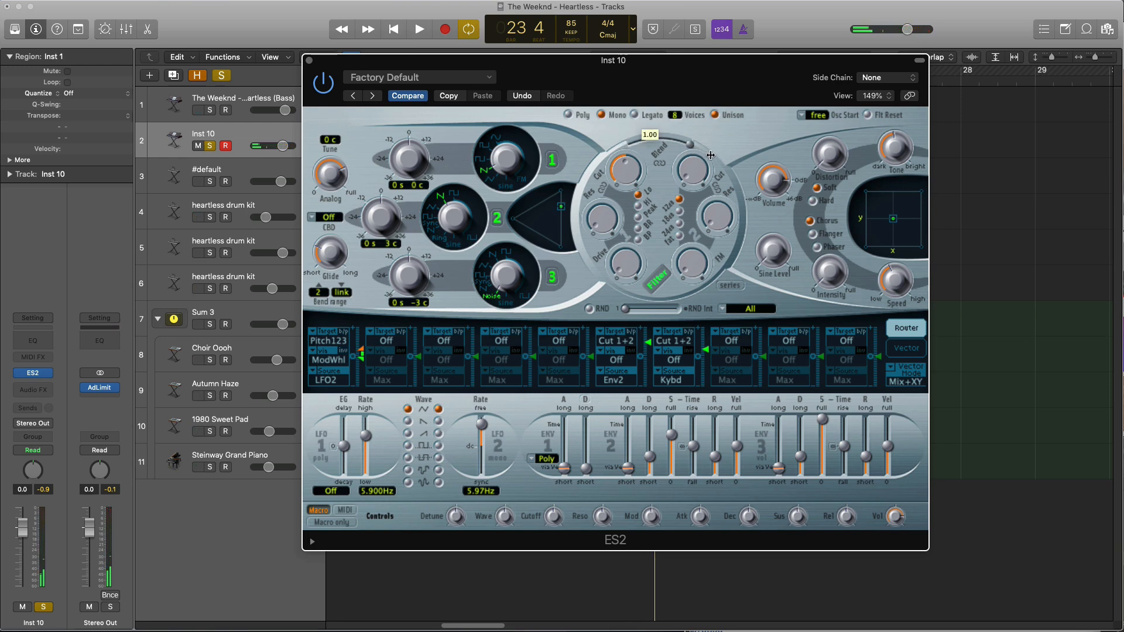
pyautogui.press('space')
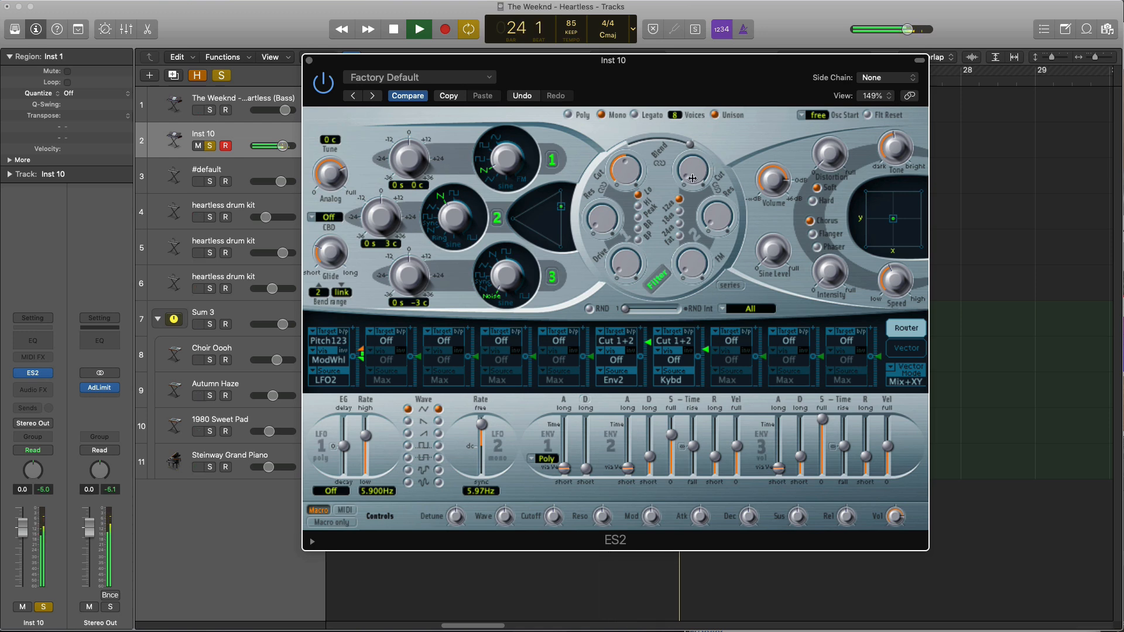
pyautogui.press('space')
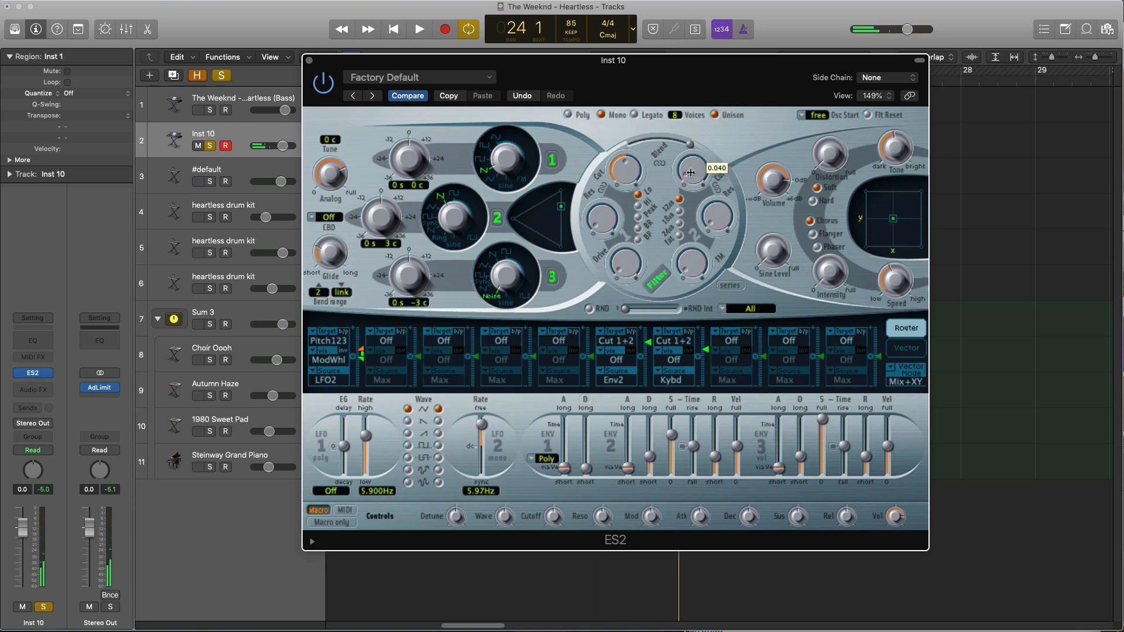
# Raise filter 2's cutoff slightly while listening to the bass loop, then stop playback
pyautogui.press('space')
pyautogui.moveTo(689, 177); pyautogui.dragTo(689, 172)
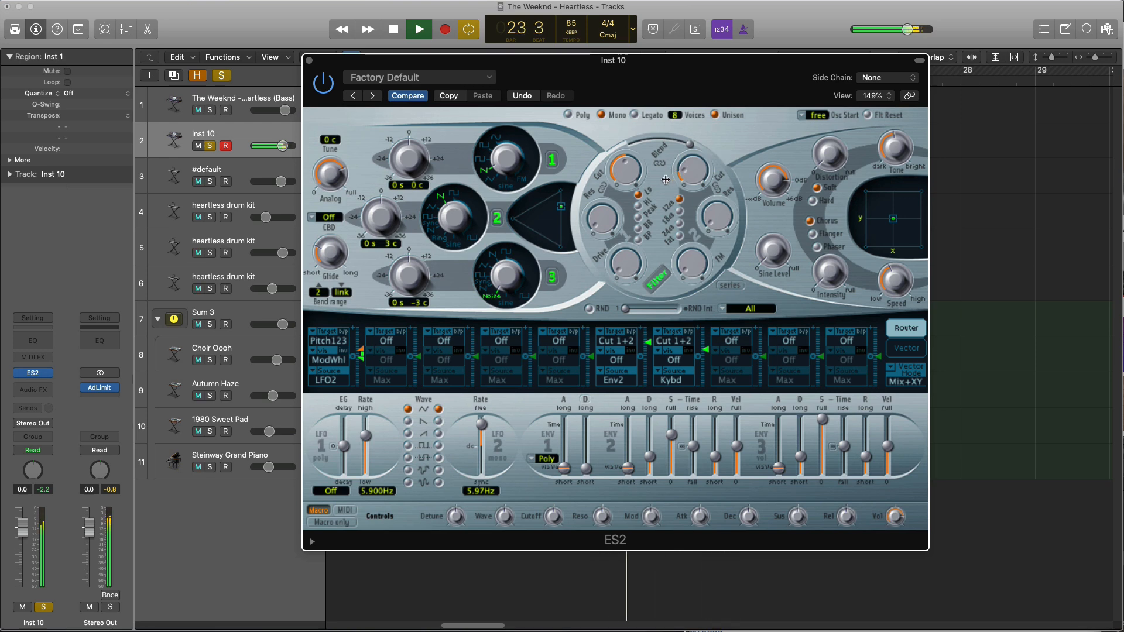
pyautogui.press('space')
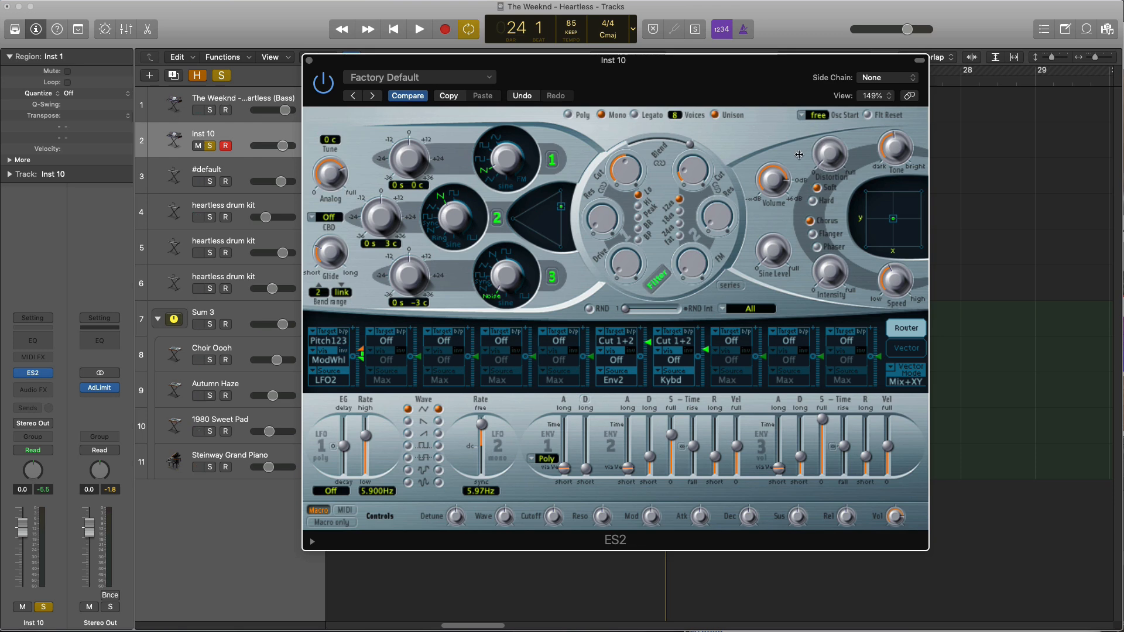
# Increase the Distortion amount with the Soft type and audition the bass loop
pyautogui.press('space')
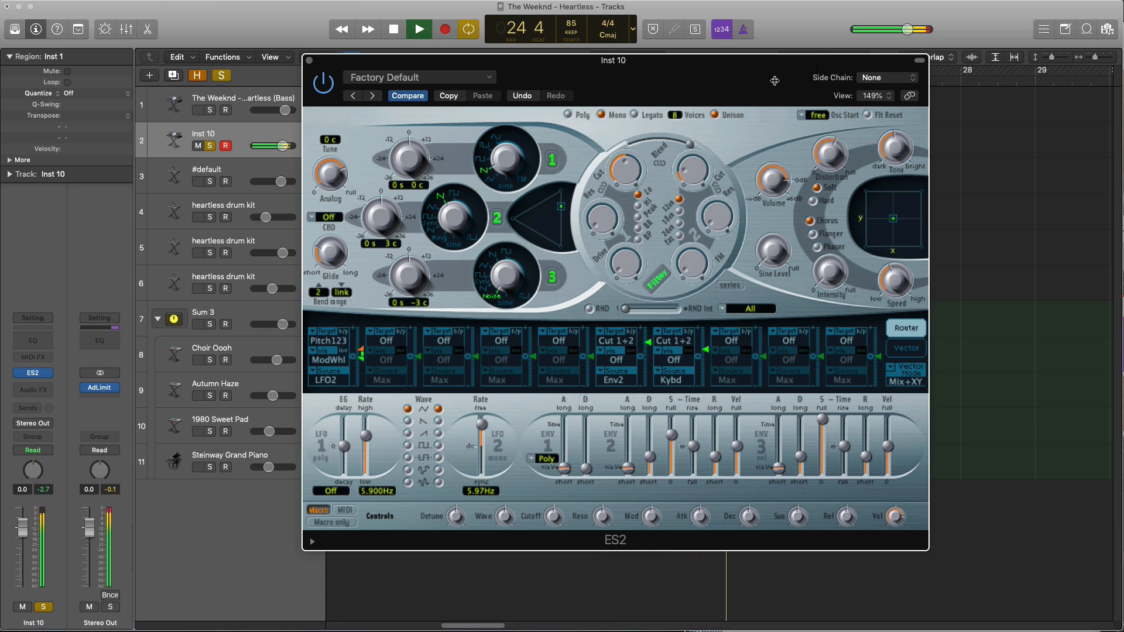
pyautogui.press('space')
pyautogui.press('space')
pyautogui.press('space')
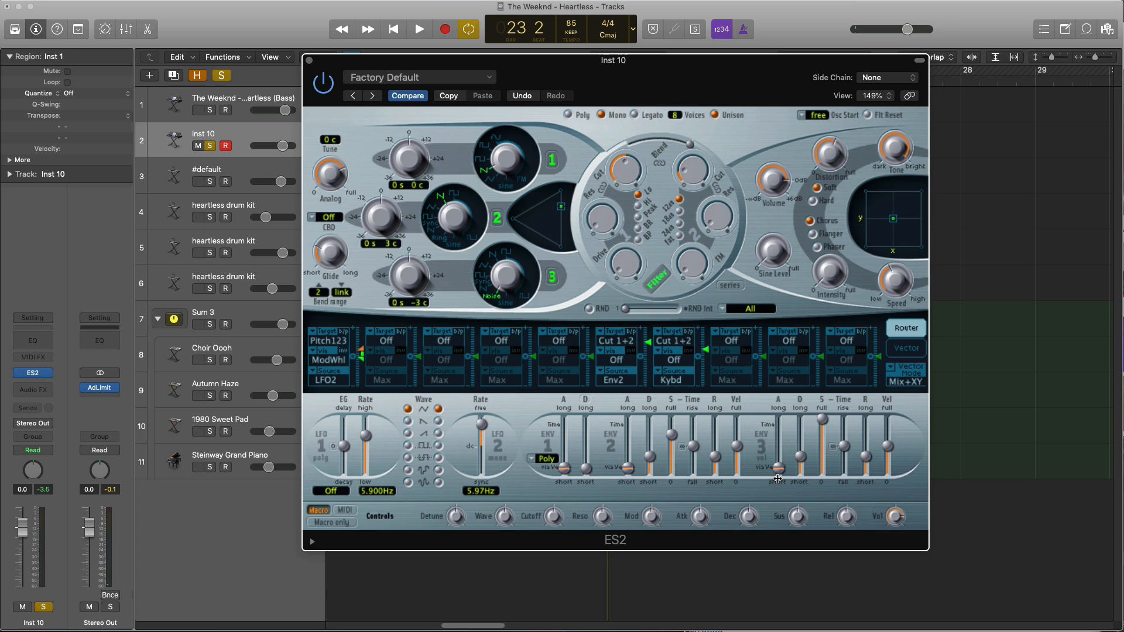
# Lengthen Envelope 3's attack slightly and shorten its release while auditioning the bass loop, and close the ES2
pyautogui.press('space')
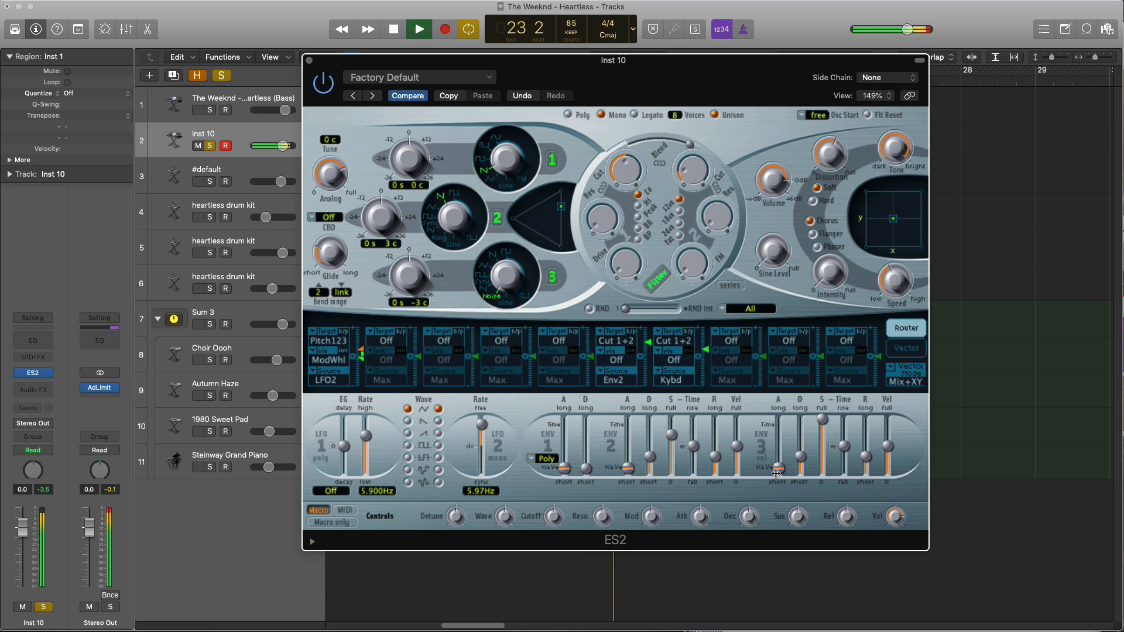
pyautogui.moveTo(775, 473); pyautogui.dragTo(777, 463)
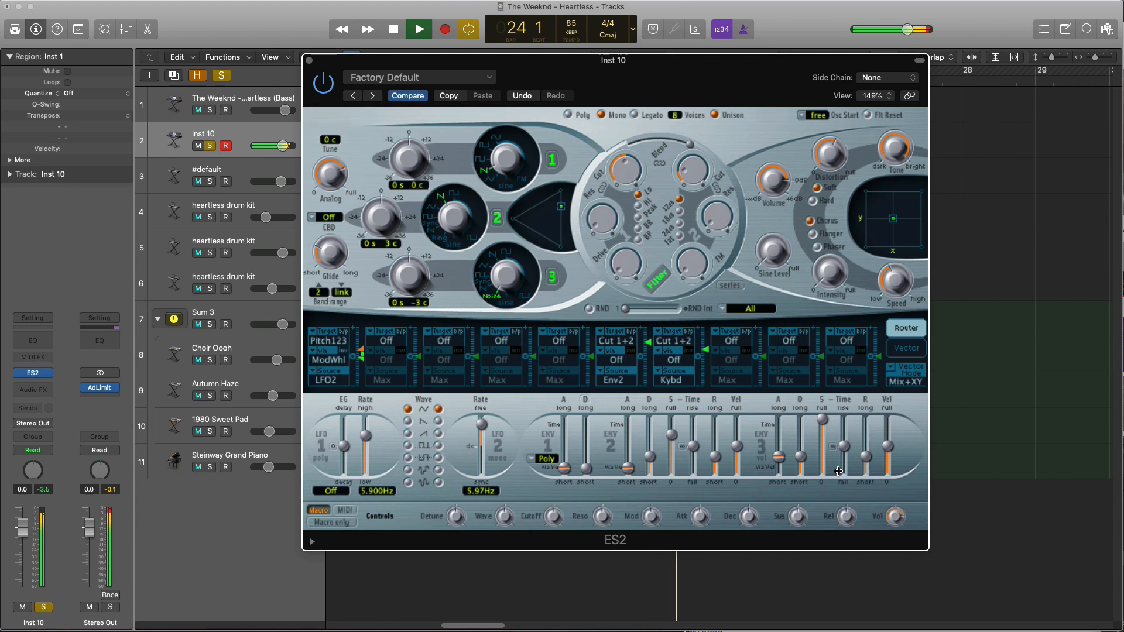
pyautogui.press('space')
pyautogui.moveTo(867, 462); pyautogui.dragTo(870, 472)
pyautogui.press('space')
pyautogui.press('space')
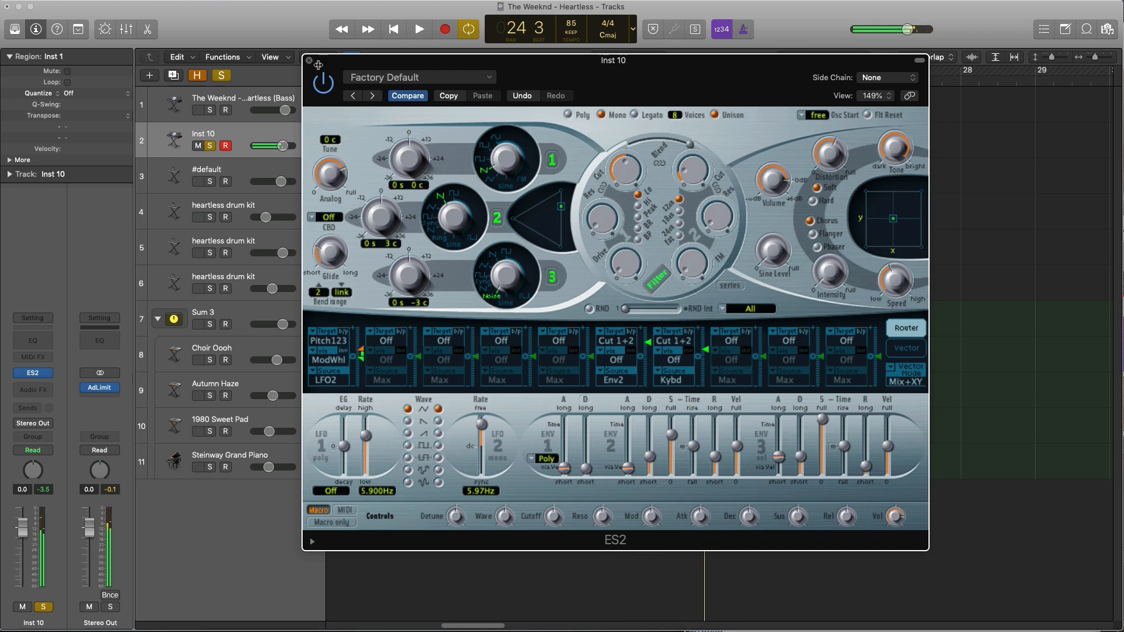
pyautogui.click(309, 60)
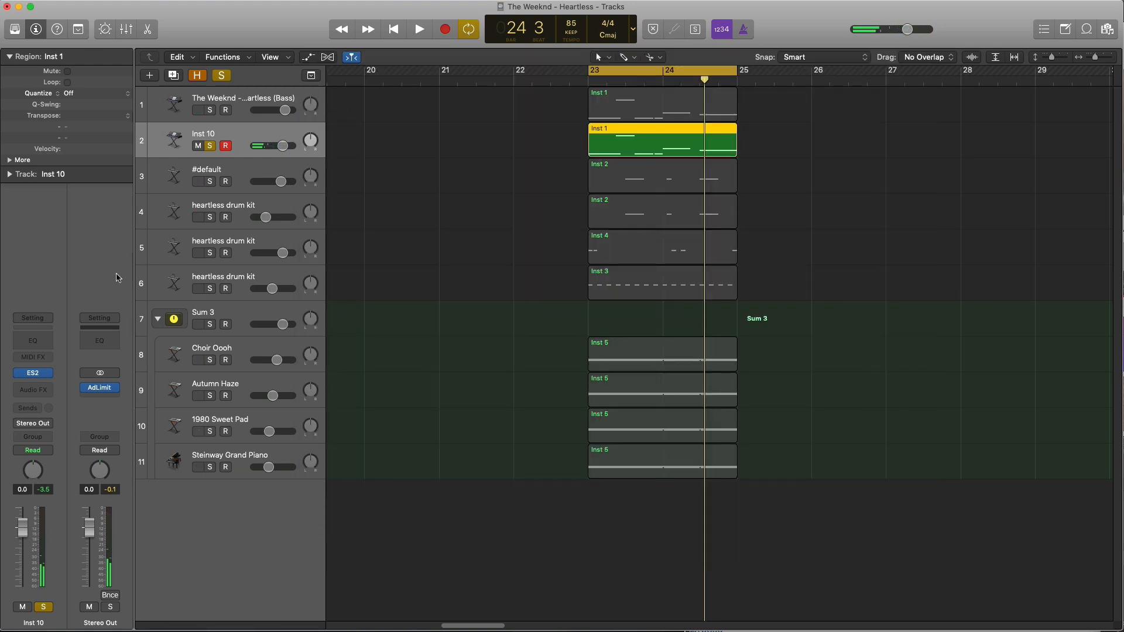
# Add a Channel EQ to Inst 10 with a 64 Hz, 48 dB/Oct low cut, and lower the track volume to -2.1 dB
pyautogui.click(42, 340)
pyautogui.moveTo(263, 40); pyautogui.dragTo(545, 222)
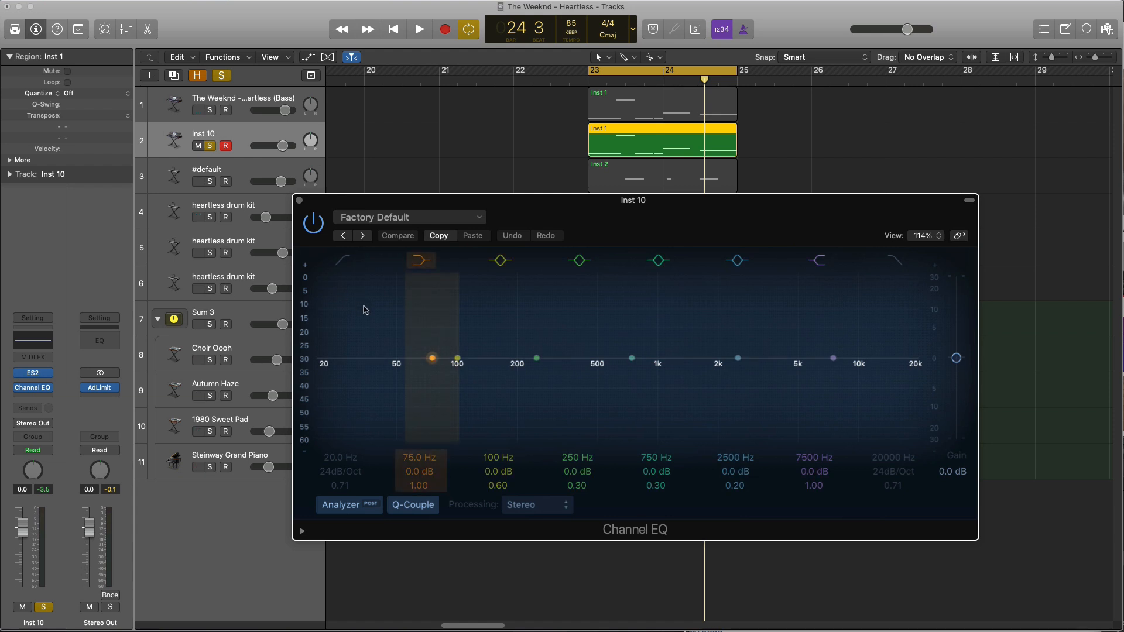
pyautogui.press('space')
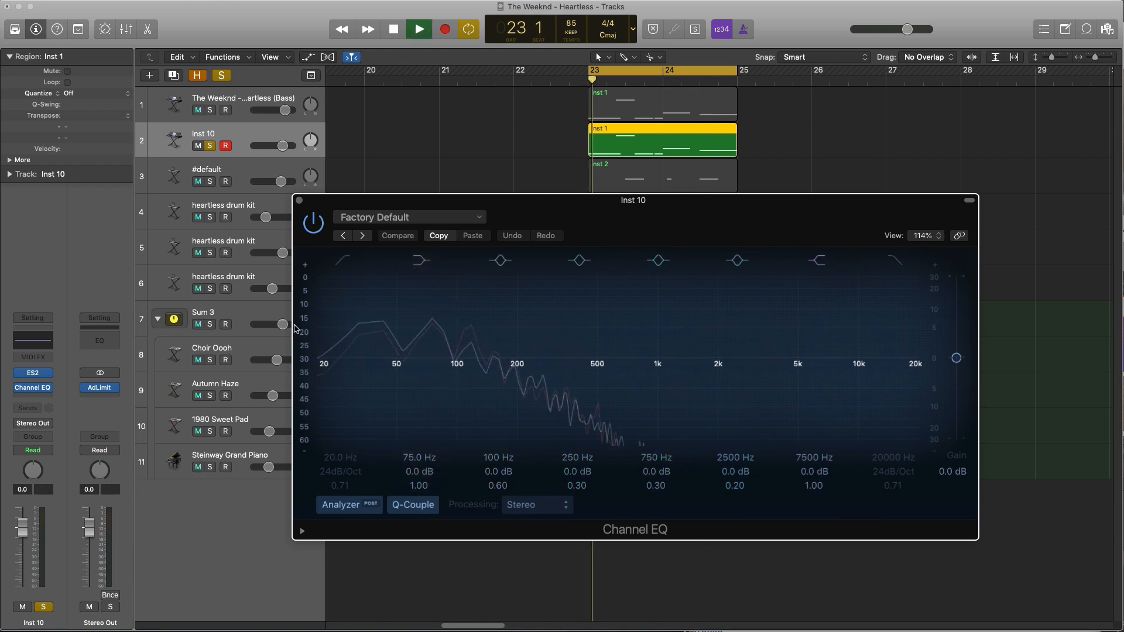
pyautogui.click(332, 379)
pyautogui.moveTo(332, 380); pyautogui.dragTo(441, 381)
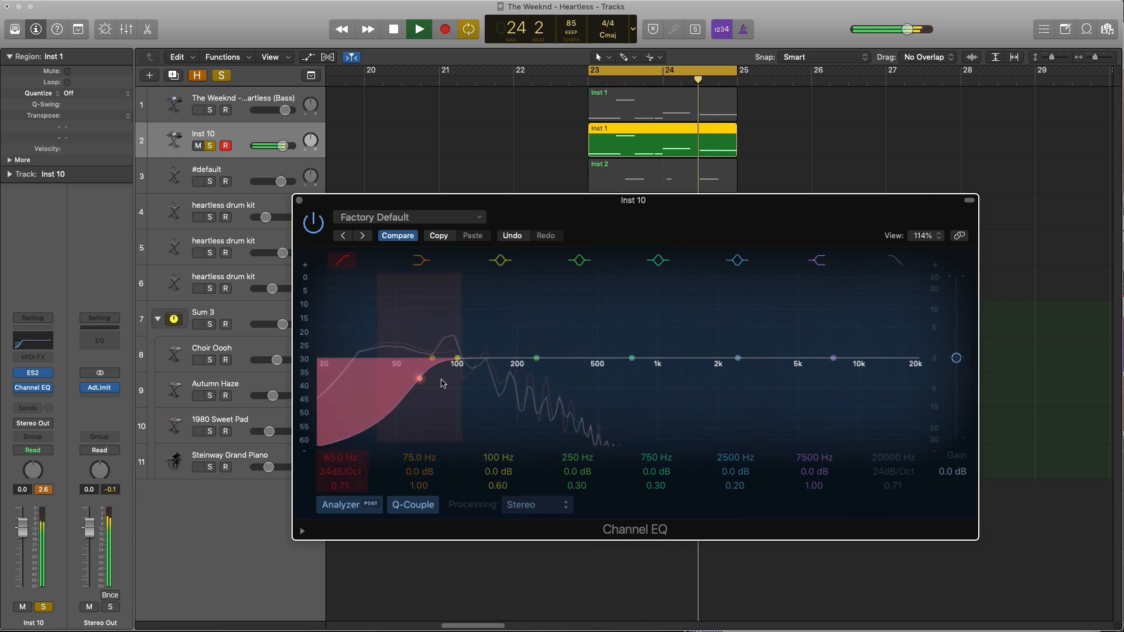
pyautogui.moveTo(352, 470); pyautogui.dragTo(350, 473)
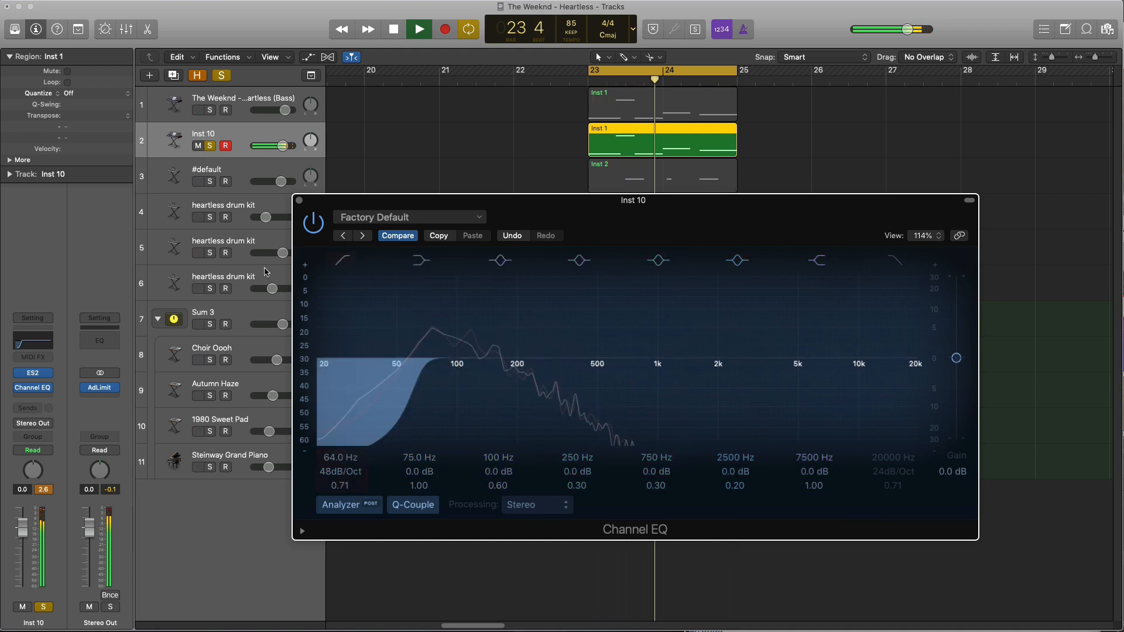
pyautogui.click(299, 200)
pyautogui.moveTo(283, 146); pyautogui.dragTo(278, 145)
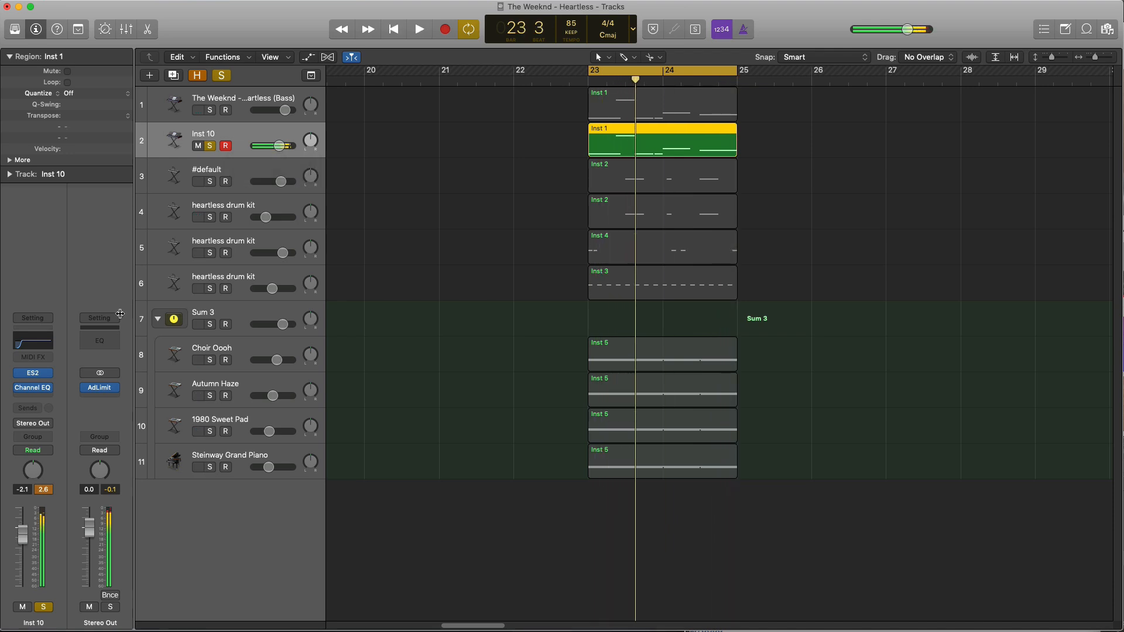
# Insert a stereo Overdrive after the Channel EQ on Inst 10 with Tone at 20000 Hz and Drive at 0.25 dB
pyautogui.click(33, 400)
pyautogui.moveTo(46, 497)
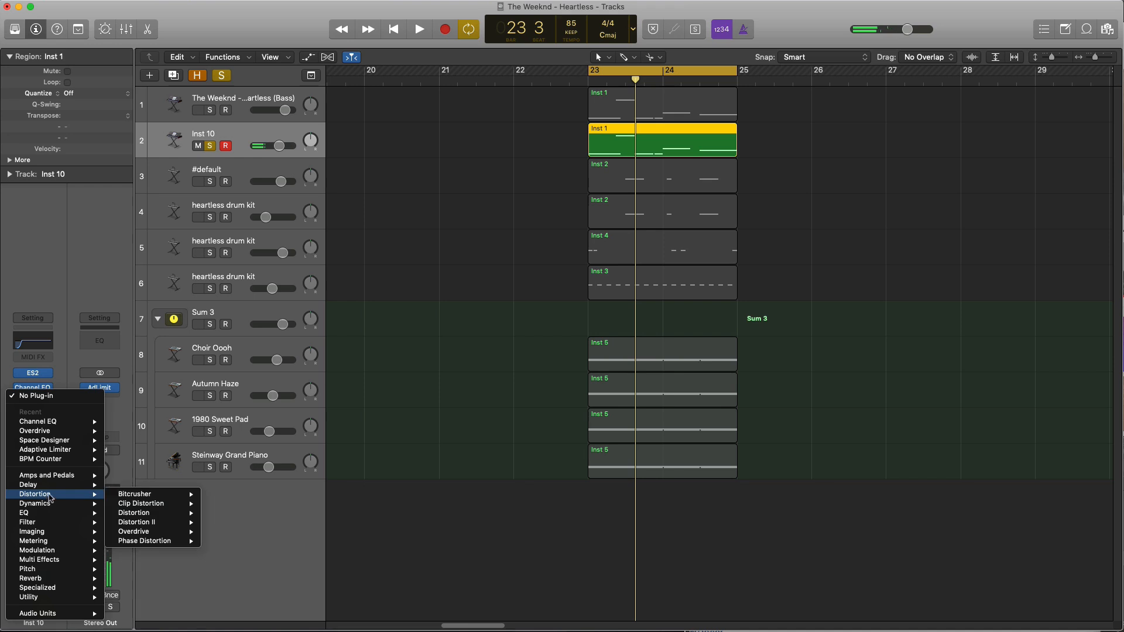
pyautogui.moveTo(158, 532)
pyautogui.click(226, 531)
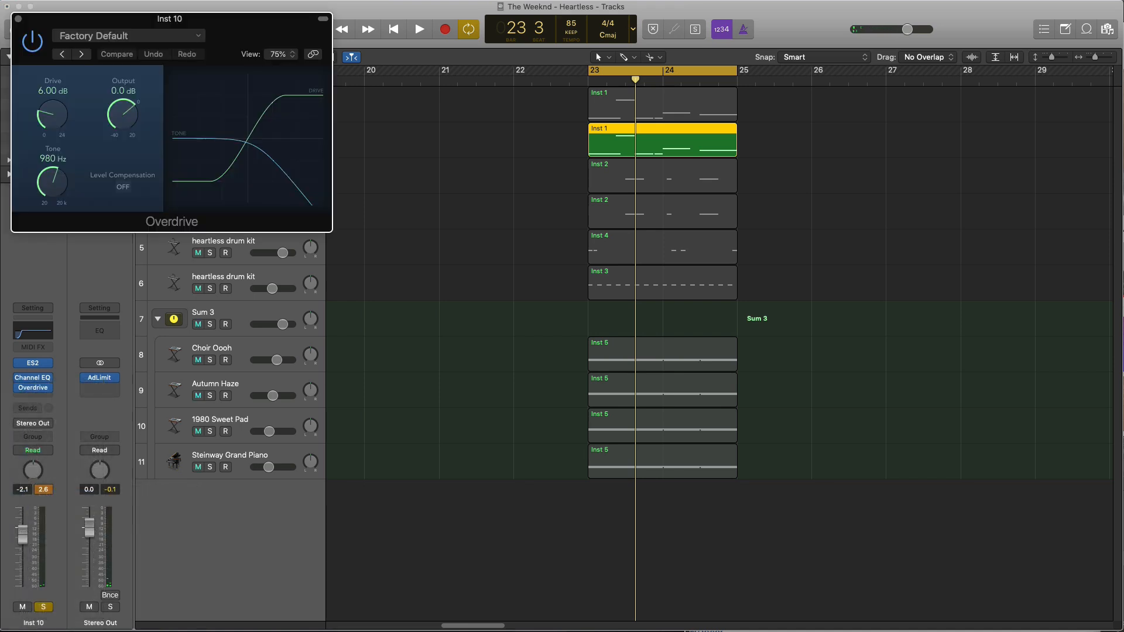
pyautogui.moveTo(170, 13); pyautogui.dragTo(901, 251)
pyautogui.moveTo(773, 422); pyautogui.dragTo(773, 375)
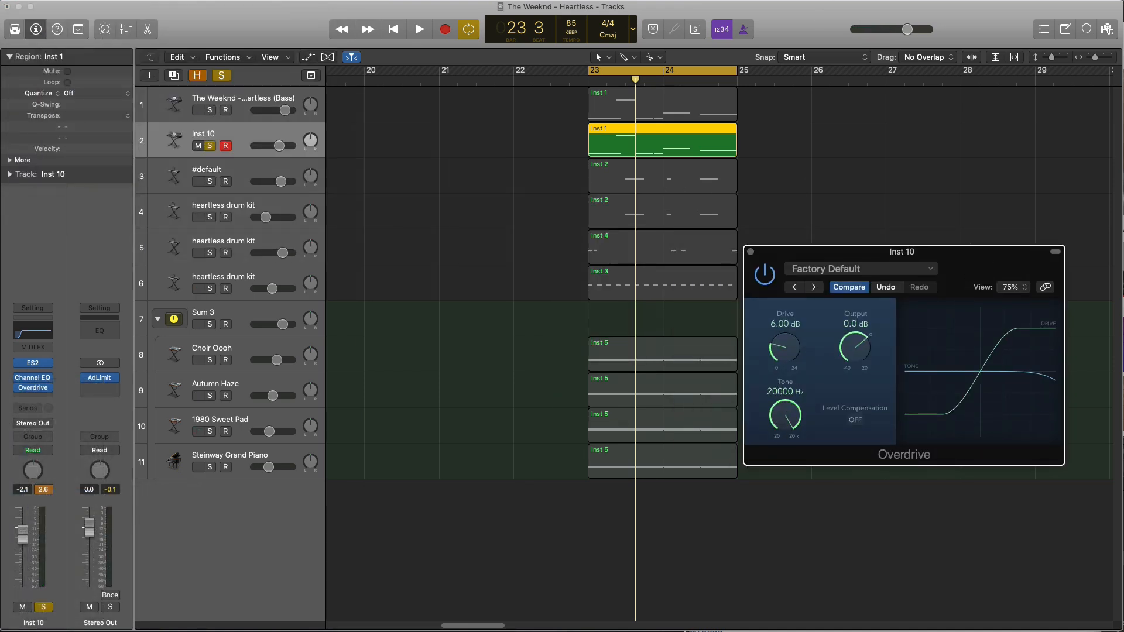
pyautogui.moveTo(941, 252); pyautogui.dragTo(907, 165)
pyautogui.moveTo(749, 260)
pyautogui.mouseDown()
pyautogui.moveTo(764, 295)
pyautogui.moveTo(749, 264)
pyautogui.mouseUp()
# Play the bass loop and compare it with the Overdrive bypassed and enabled, leaving it enabled
pyautogui.press('space')
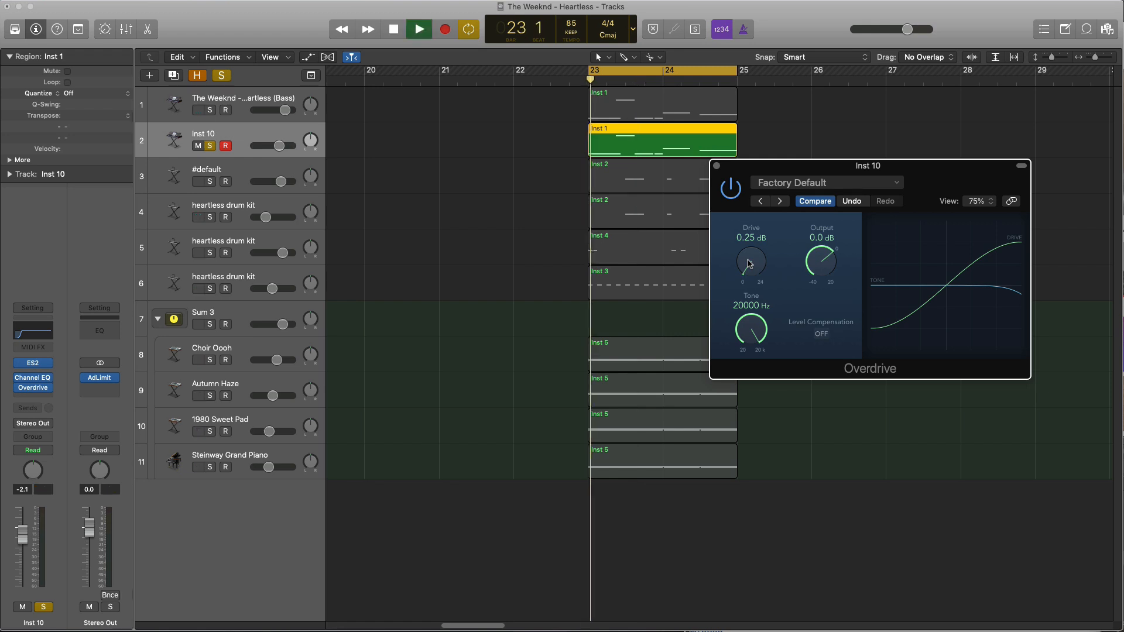
pyautogui.click(730, 196)
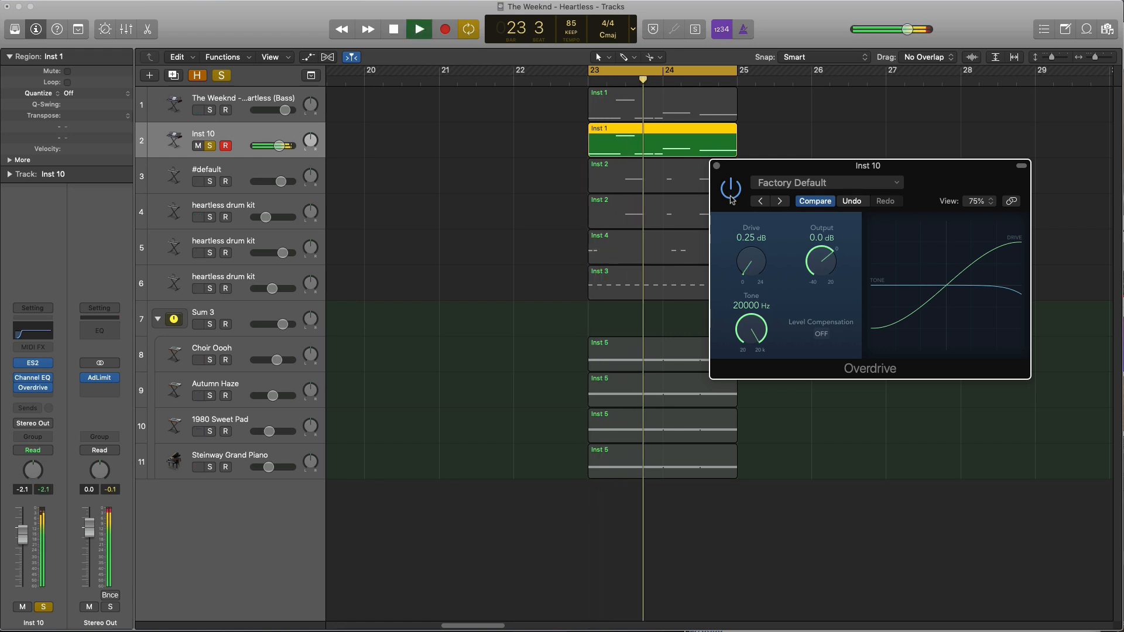
pyautogui.click(730, 190)
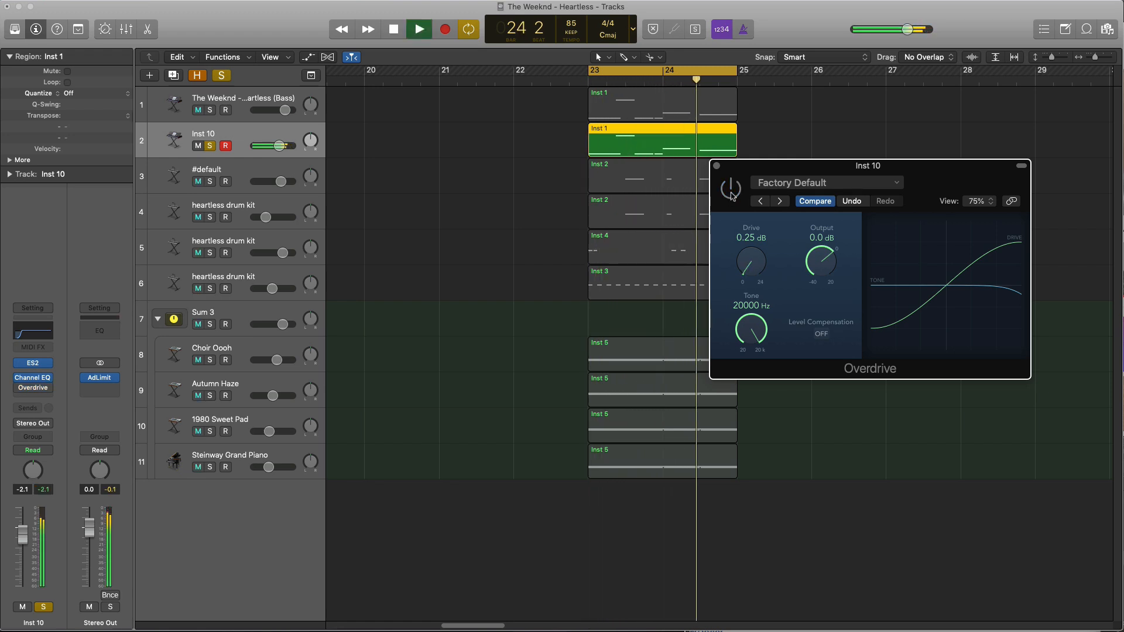
pyautogui.click(717, 166)
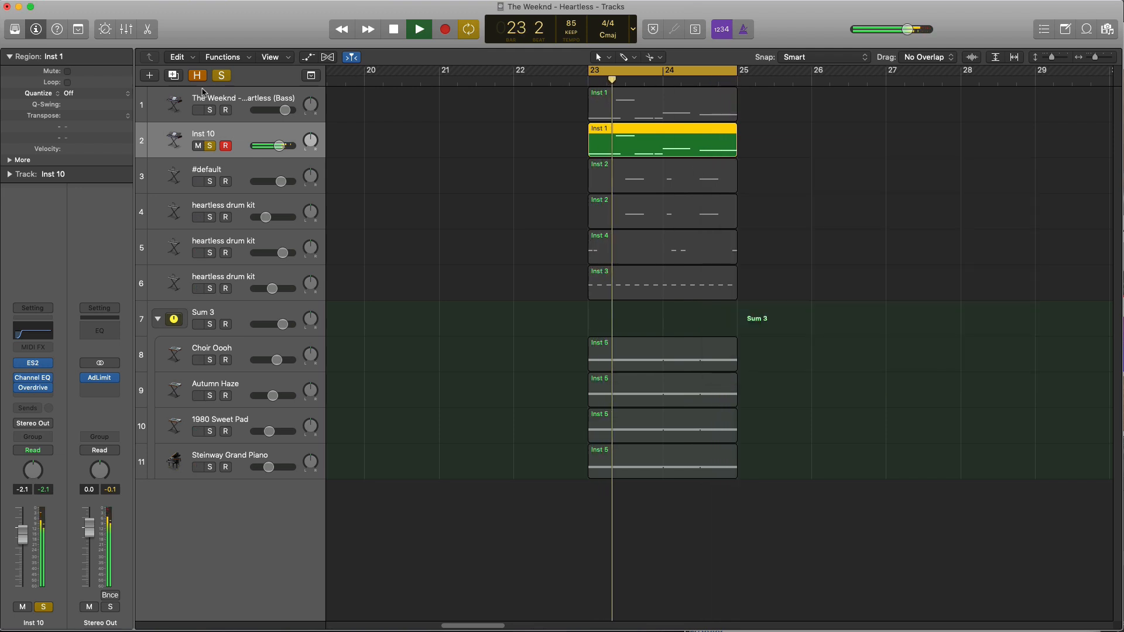
# Unsolo Inst 10 and raise its volume to -1.1 dB while listening to the full mix, and stop playback
pyautogui.click(209, 147)
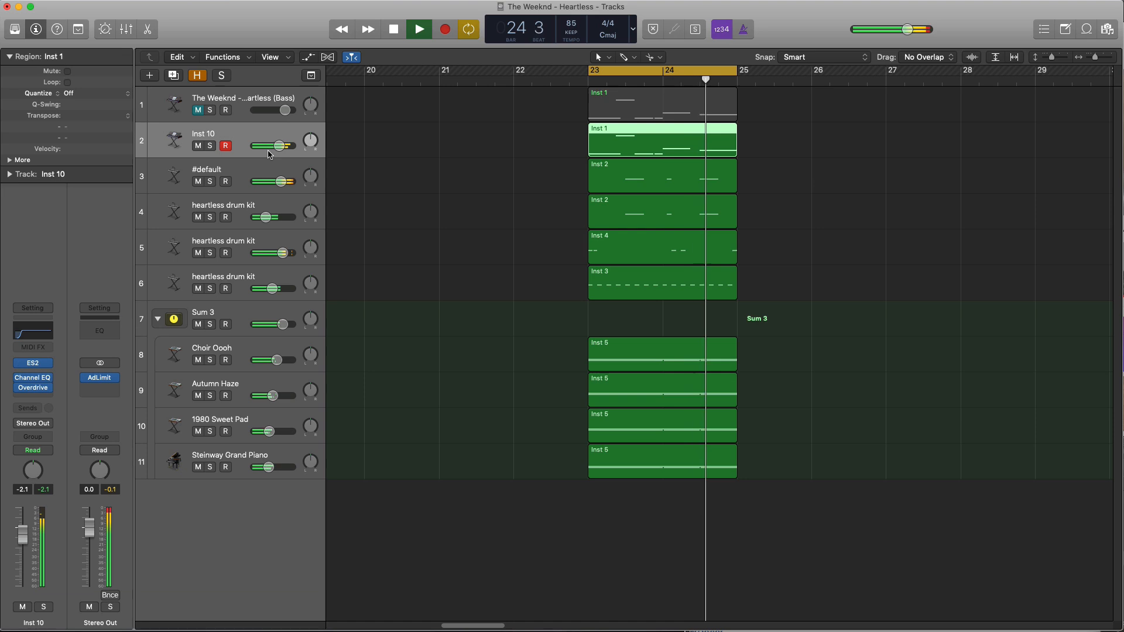
pyautogui.moveTo(278, 146); pyautogui.dragTo(281, 146)
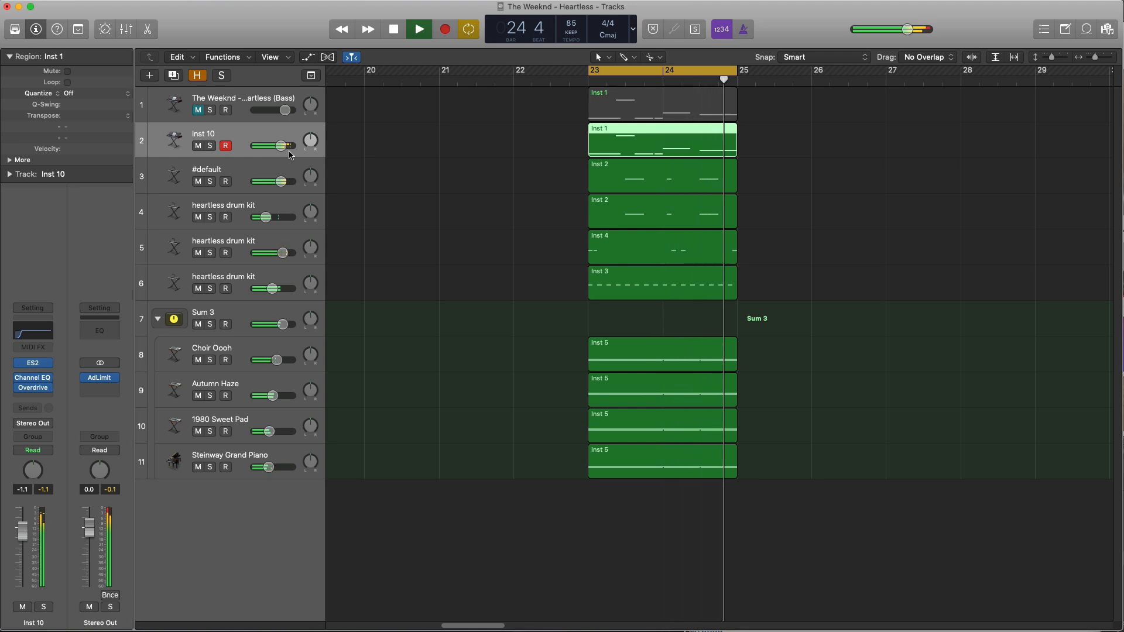
pyautogui.press('space')
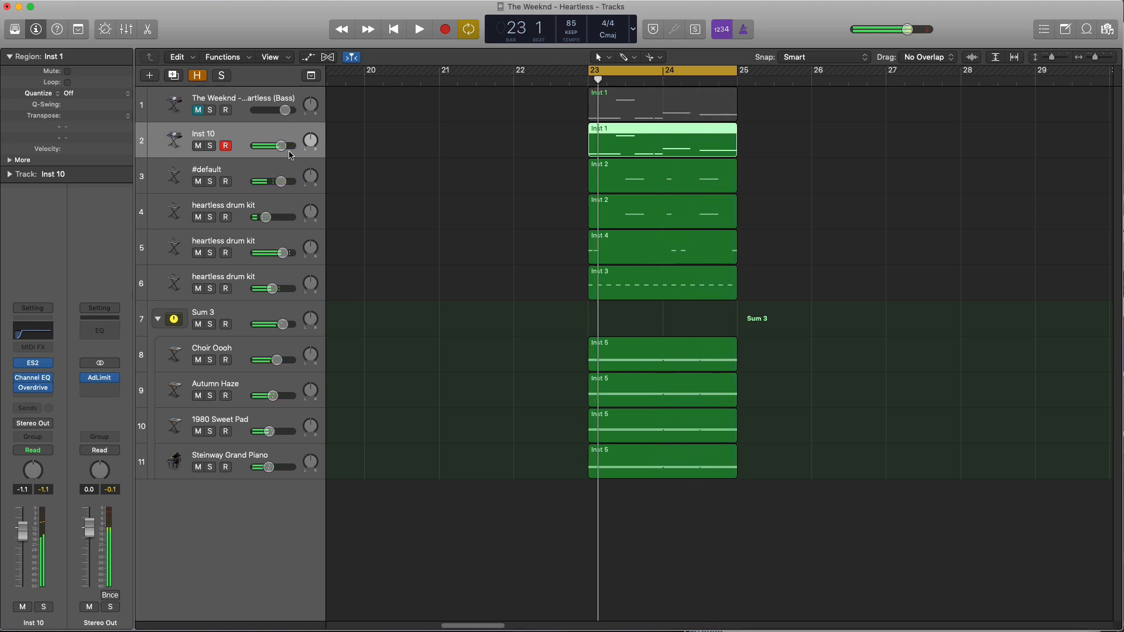